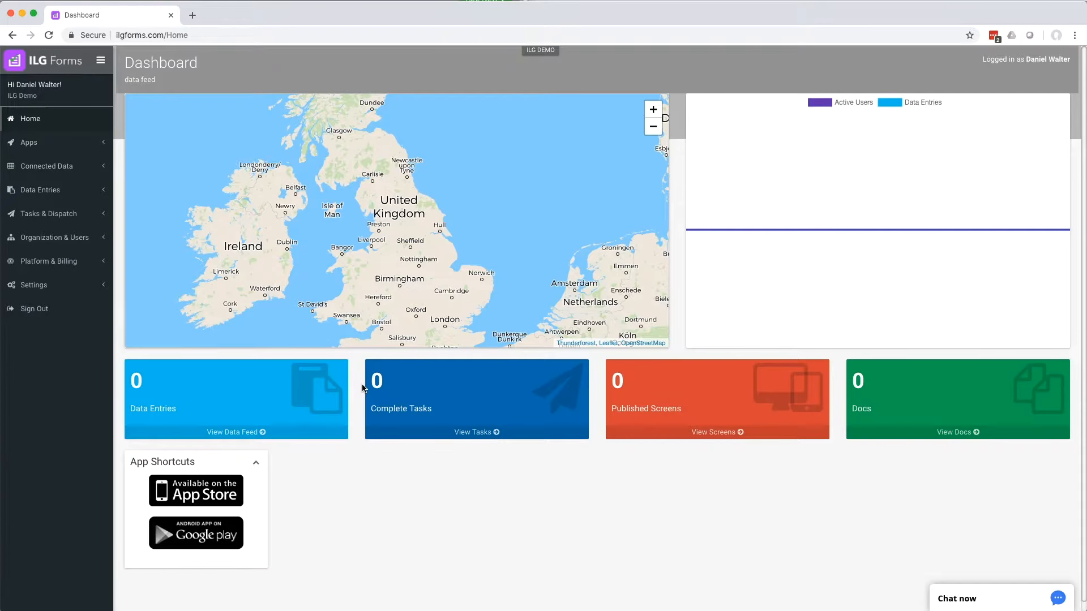
# Search the Examples Catalog for "example".
pyautogui.click(58, 143)
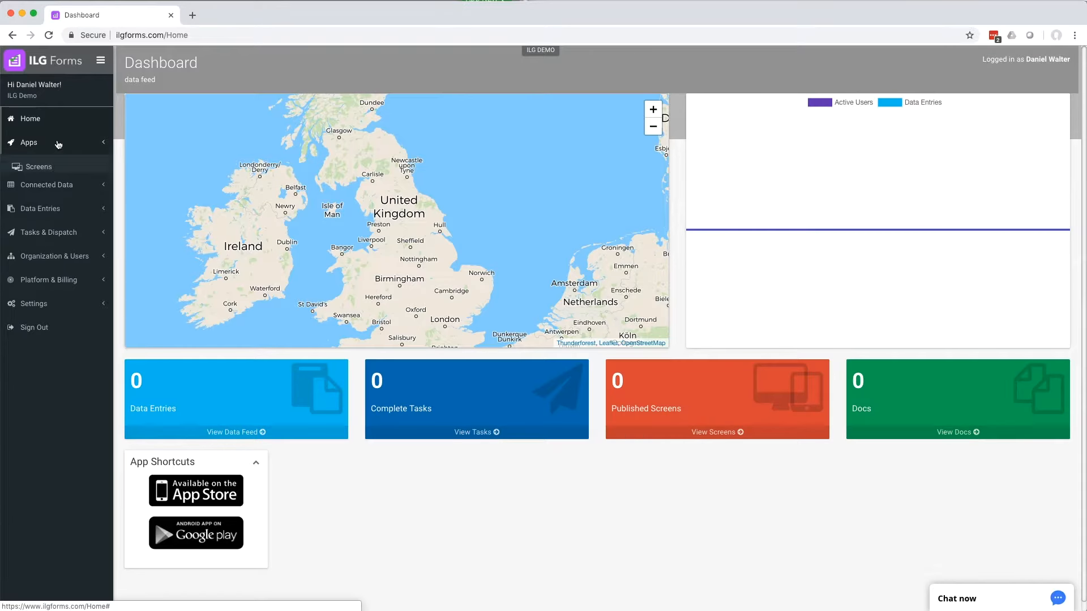
pyautogui.click(50, 212)
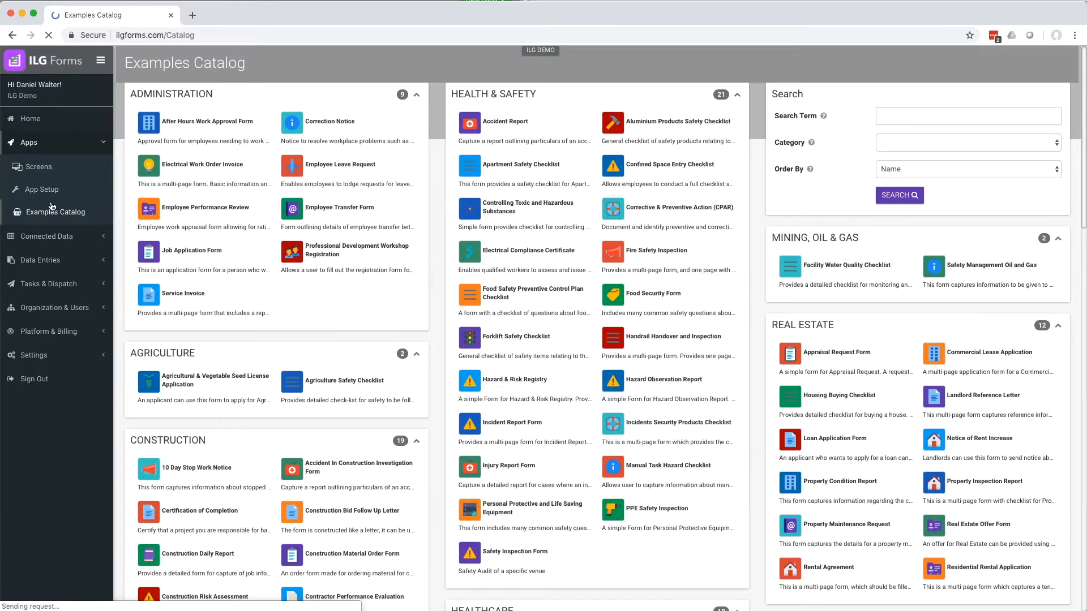
pyautogui.click(921, 117)
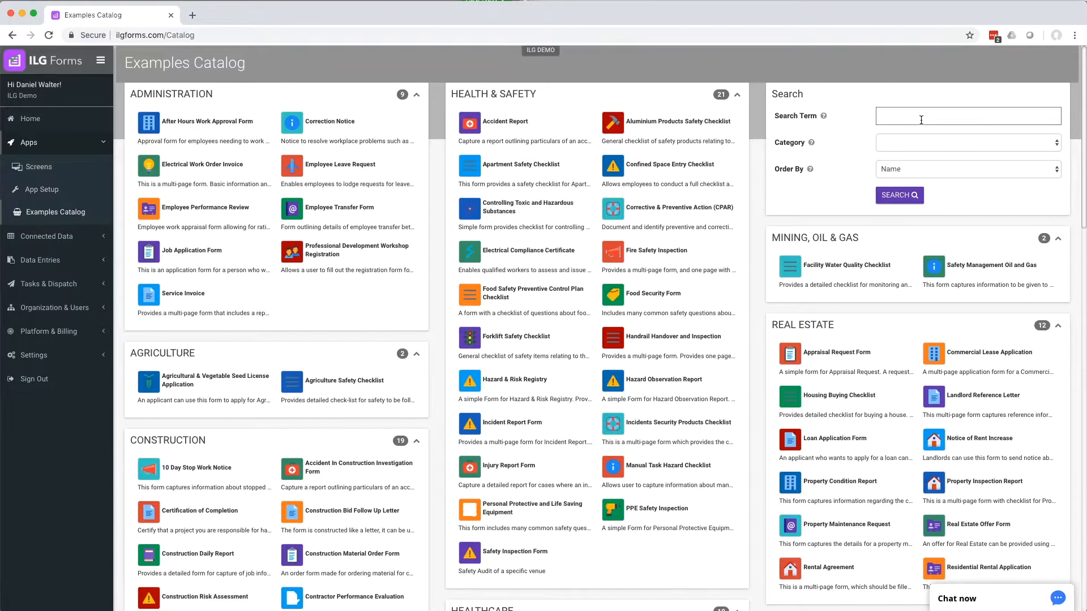
pyautogui.write('example')
pyautogui.press('Return')
# Install the Field Worker Full App Example from the catalog and dismiss the notification.
pyautogui.click(212, 133)
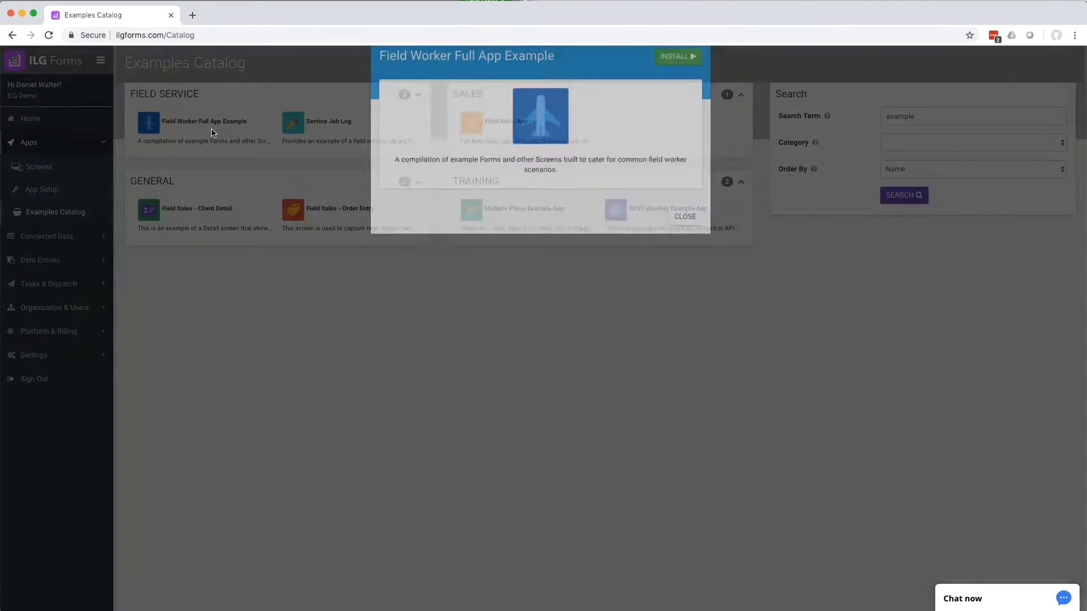
pyautogui.click(684, 83)
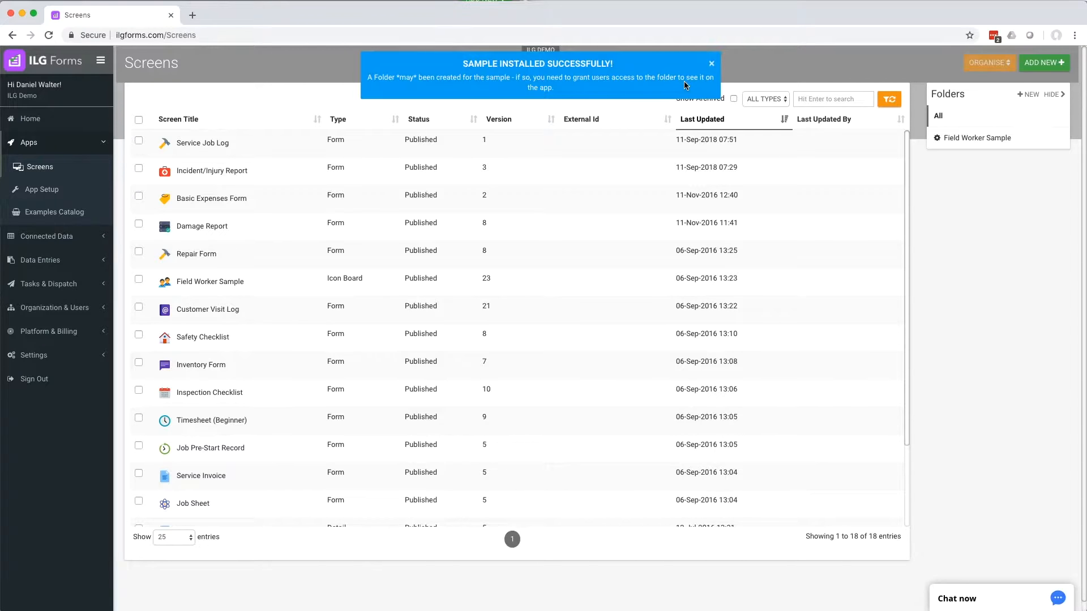
pyautogui.click(712, 64)
# Examine the previews and settings of the screen types offered for a new screen, and close without creating one.
pyautogui.click(1046, 67)
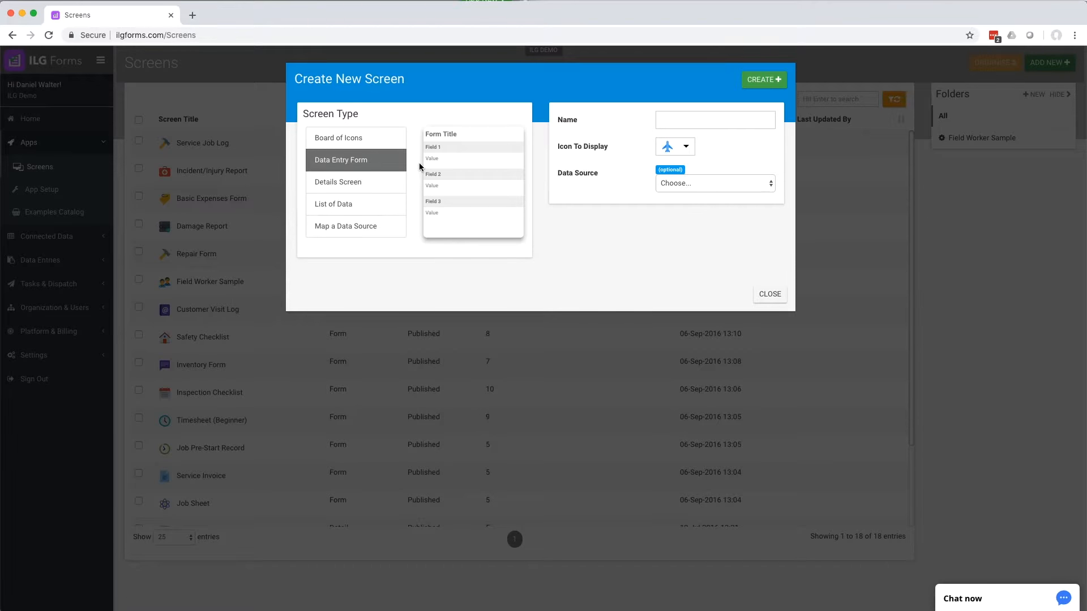
pyautogui.click(387, 142)
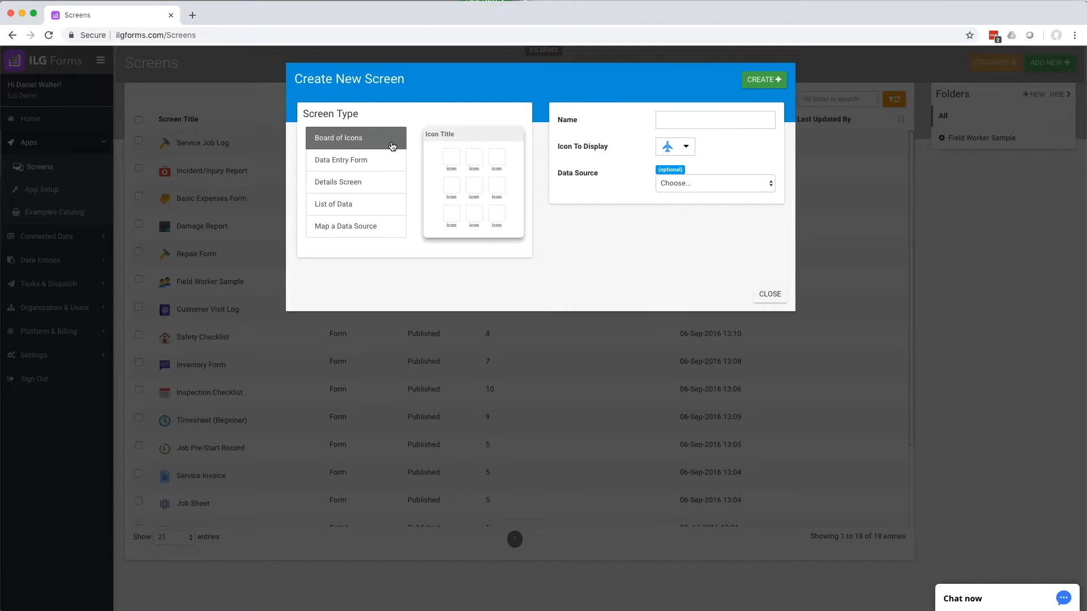
pyautogui.click(374, 207)
pyautogui.click(383, 226)
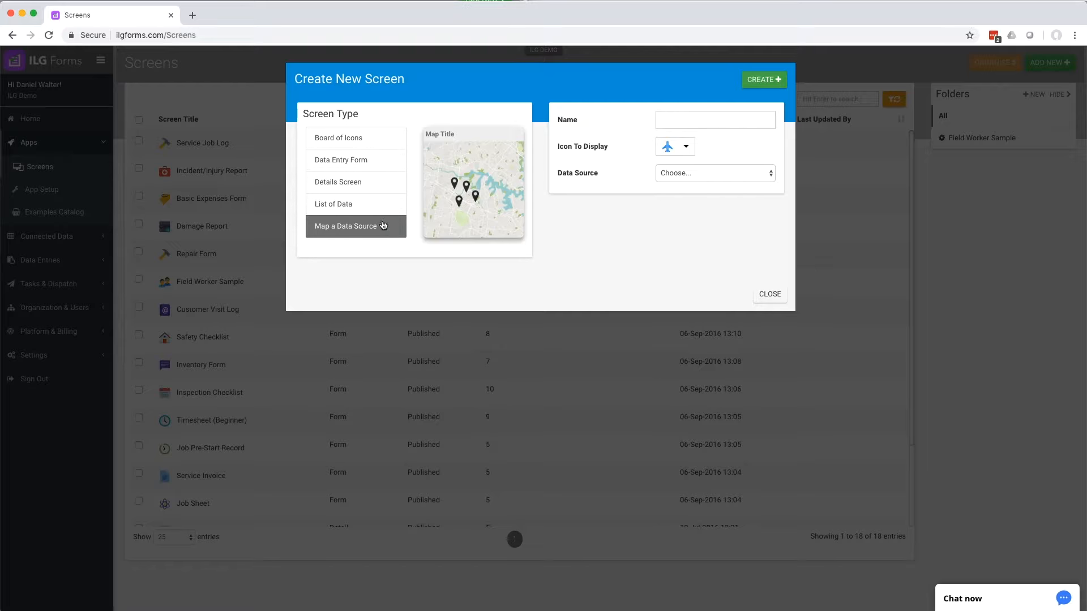
pyautogui.click(381, 210)
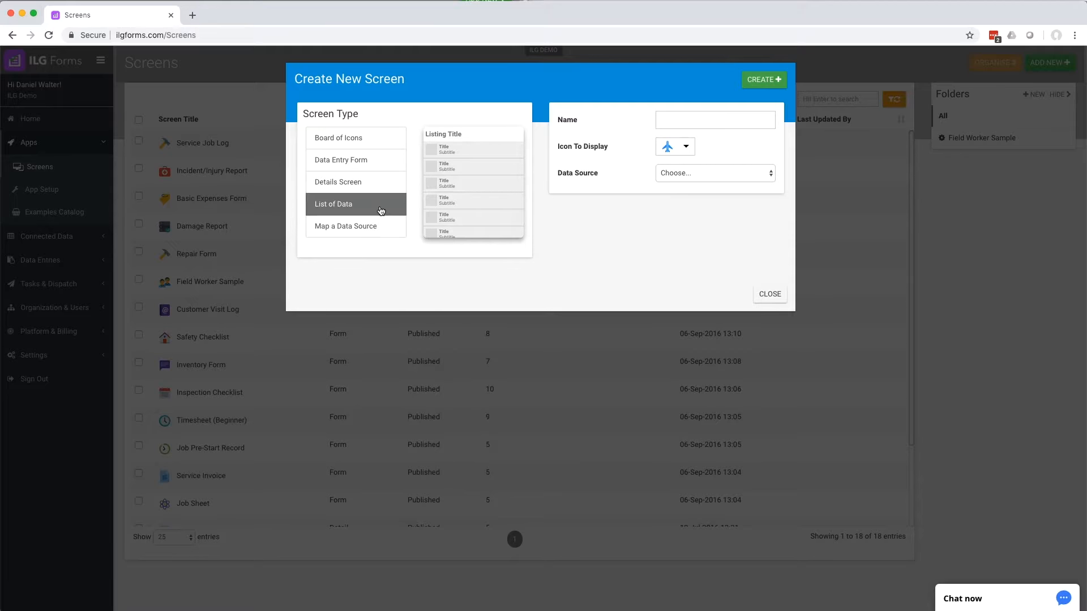
pyautogui.click(380, 226)
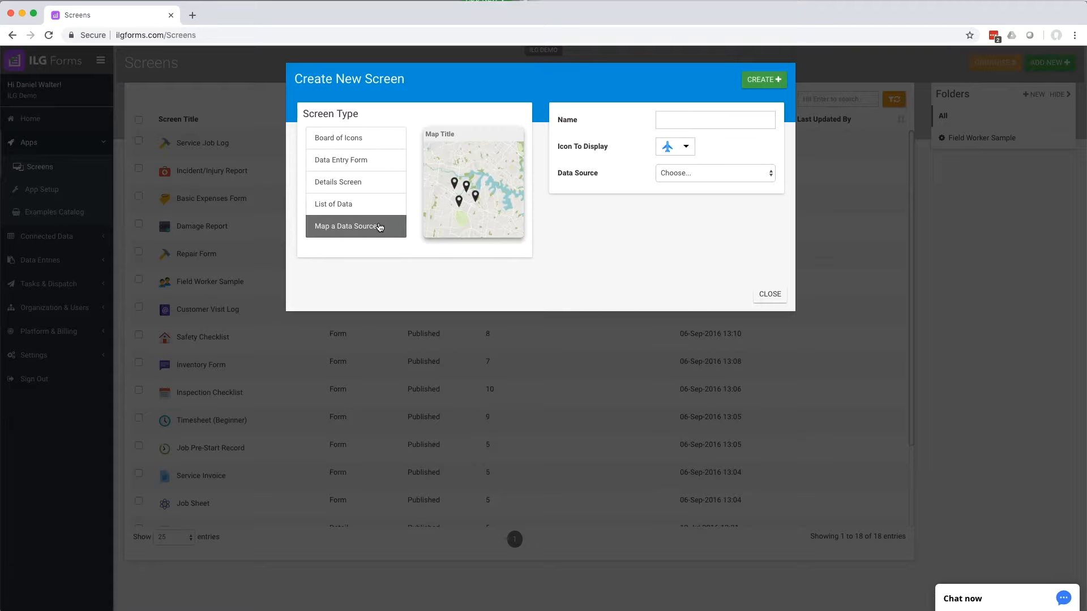
pyautogui.click(381, 188)
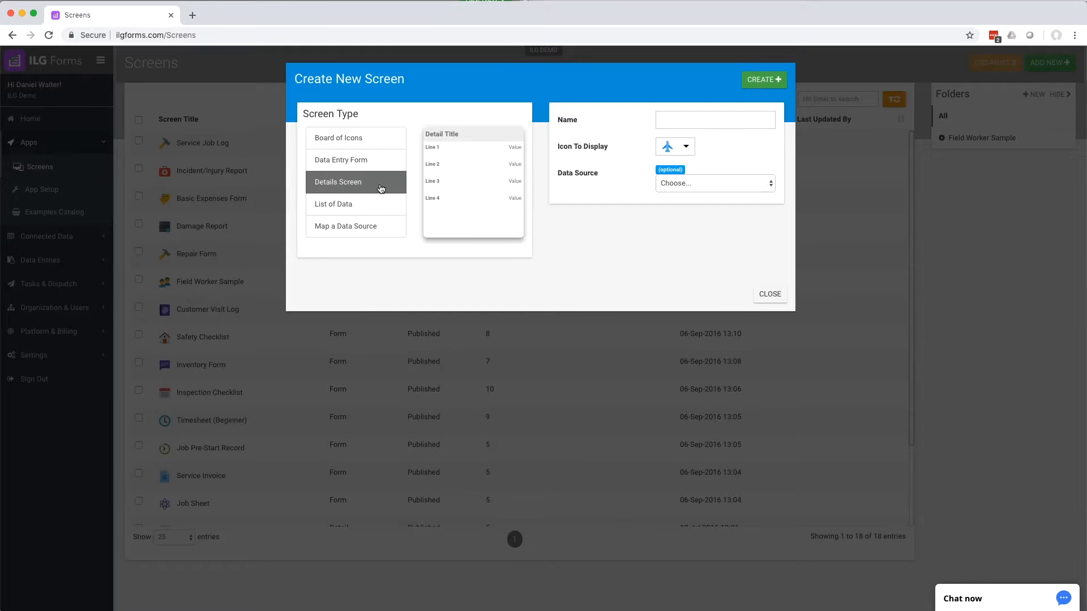
pyautogui.click(376, 208)
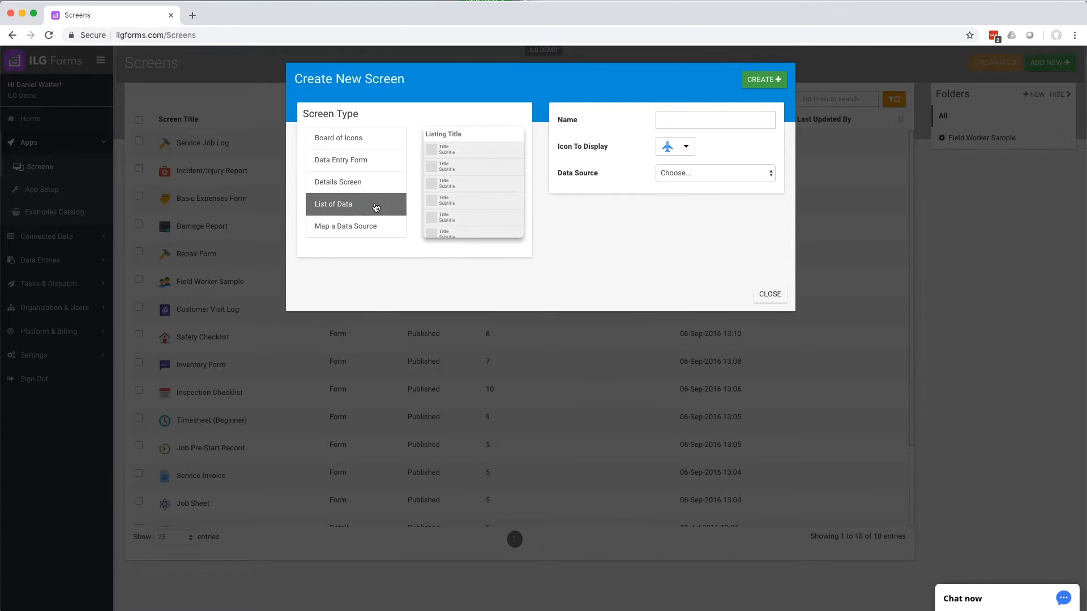
pyautogui.click(377, 183)
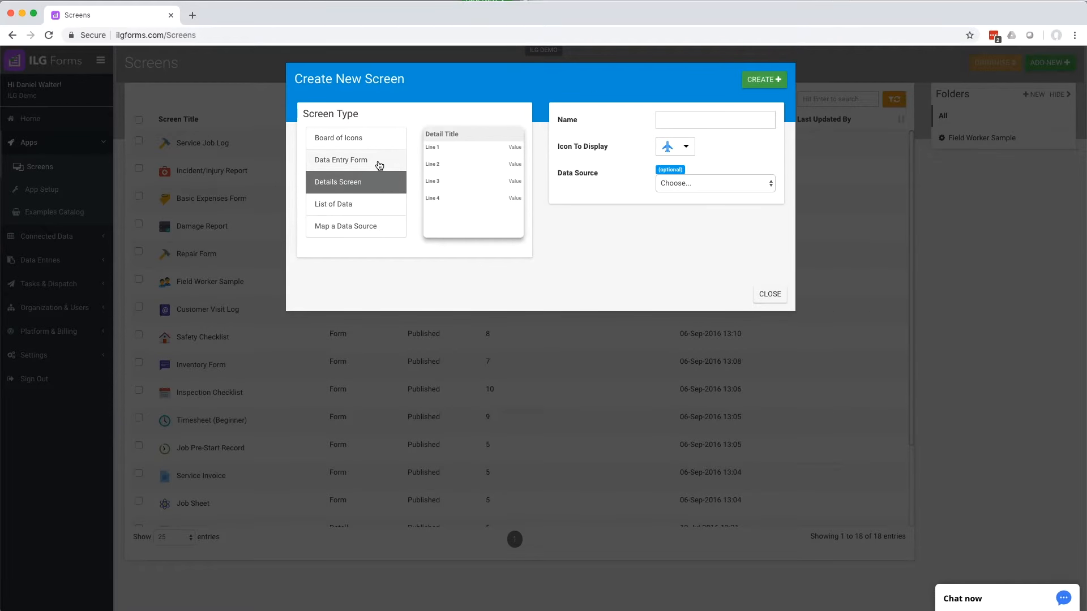
pyautogui.click(379, 166)
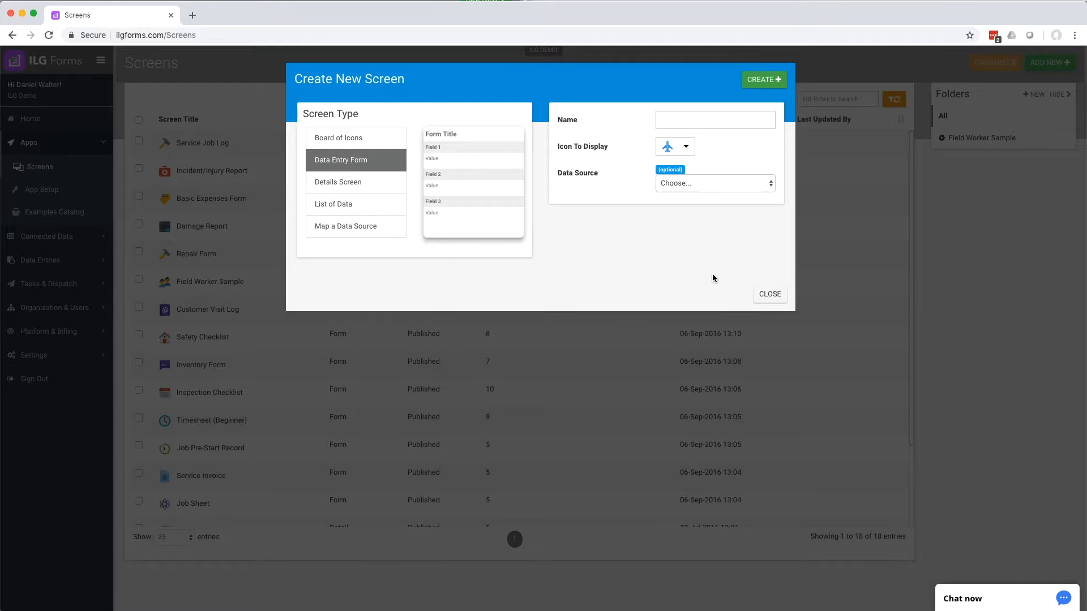
pyautogui.click(768, 294)
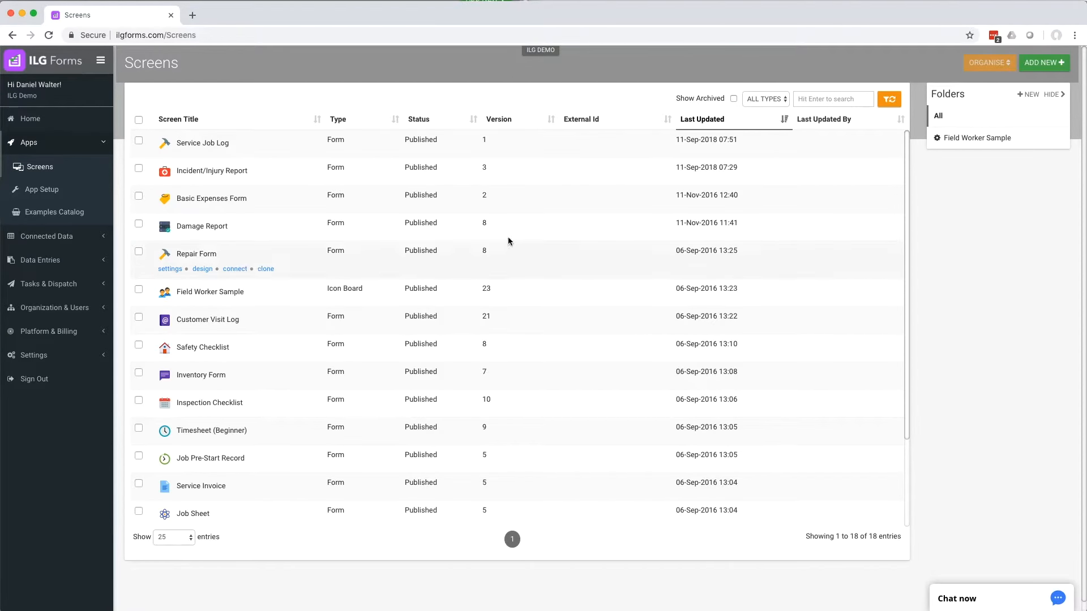
# Open the design of the Service Job Log form and create a new version of it.
pyautogui.moveTo(220, 141)
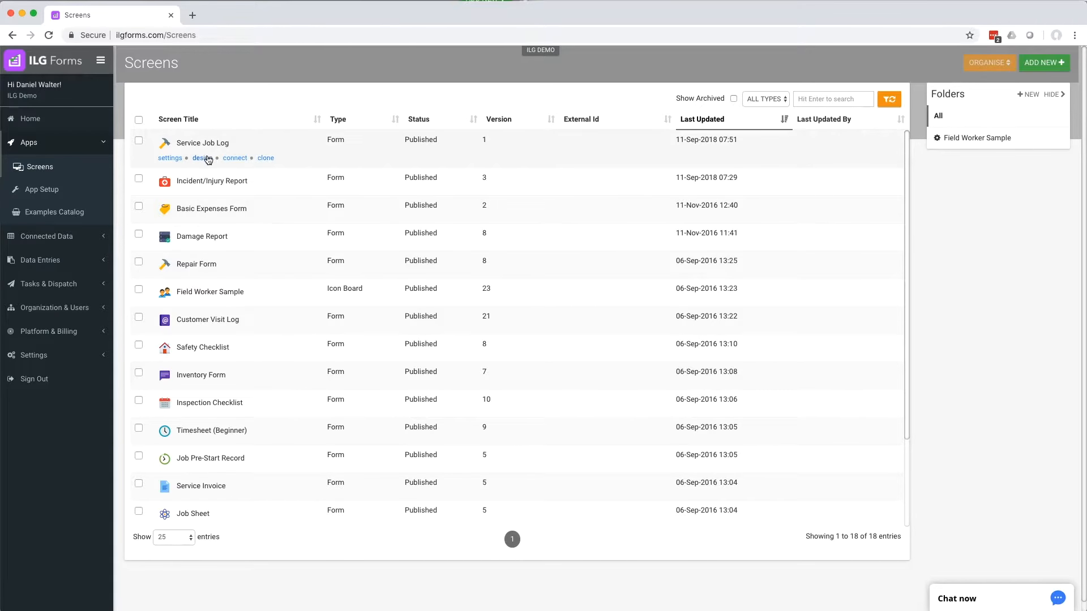
pyautogui.click(206, 159)
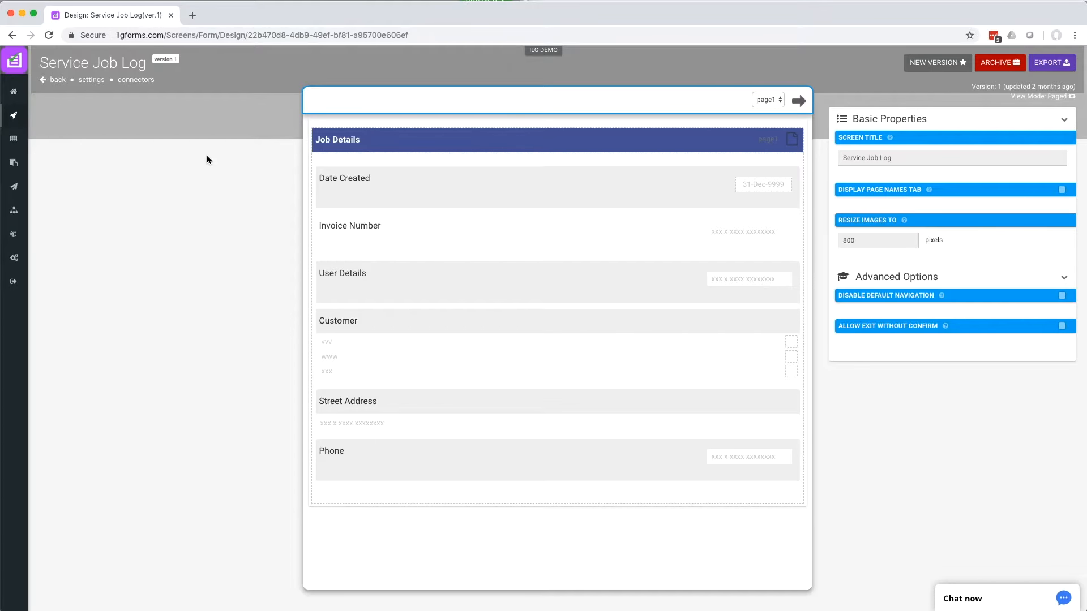
pyautogui.click(456, 139)
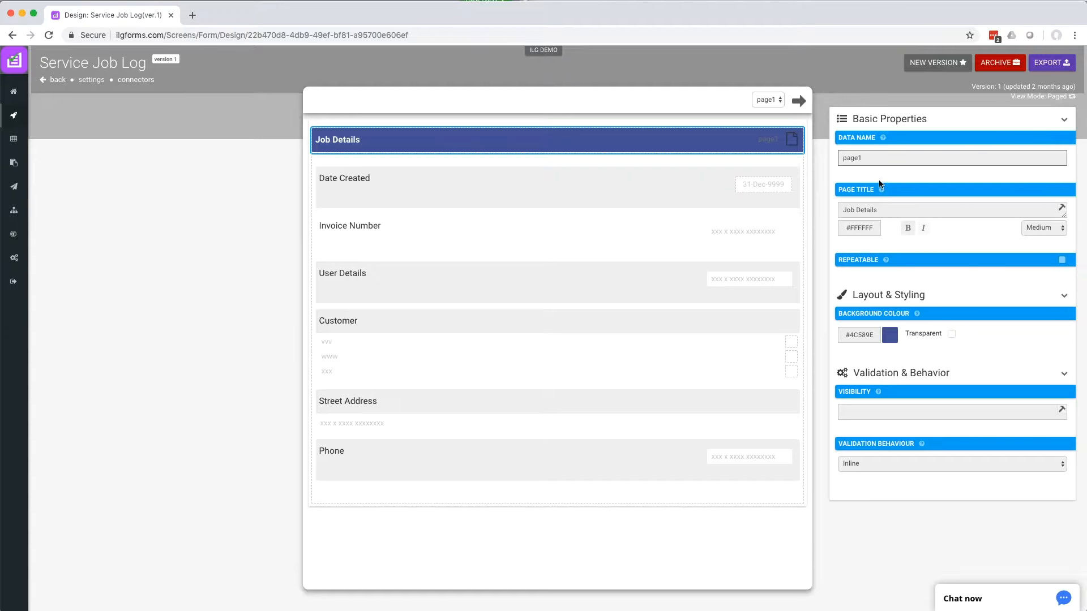
pyautogui.moveTo(968, 89); pyautogui.dragTo(1006, 85)
pyautogui.click(1001, 95)
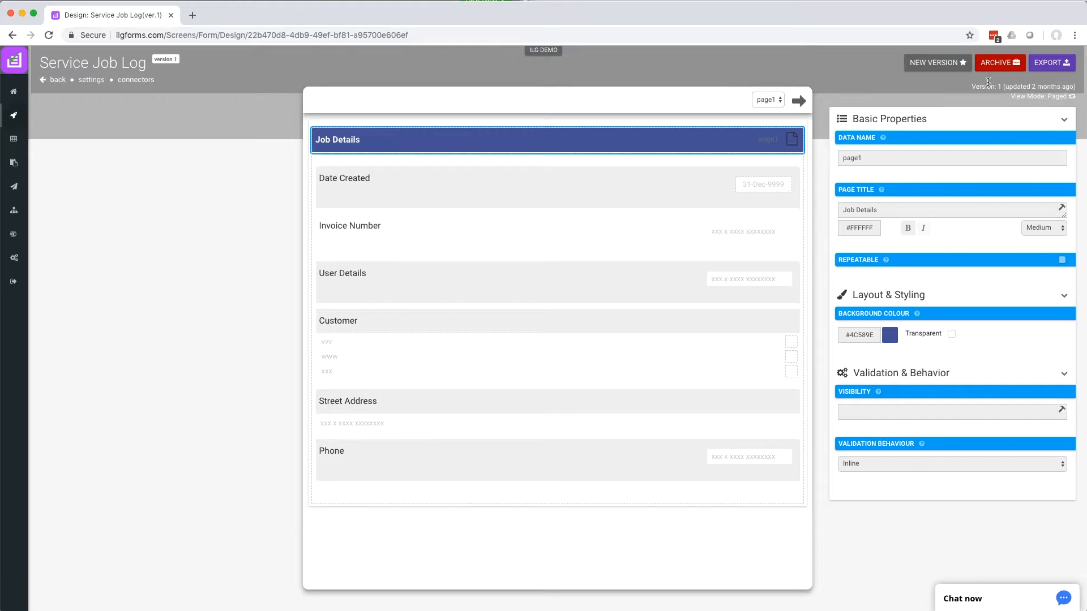
pyautogui.click(948, 68)
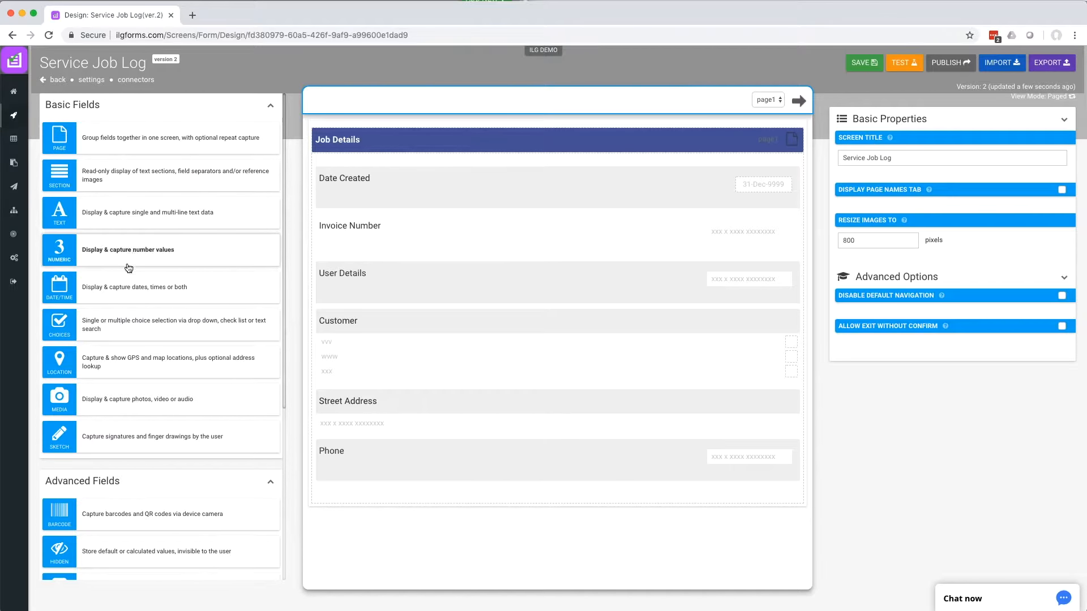
# Look through the basic and advanced field types that can be added to the form.
pyautogui.scroll(-5, 131, 289)
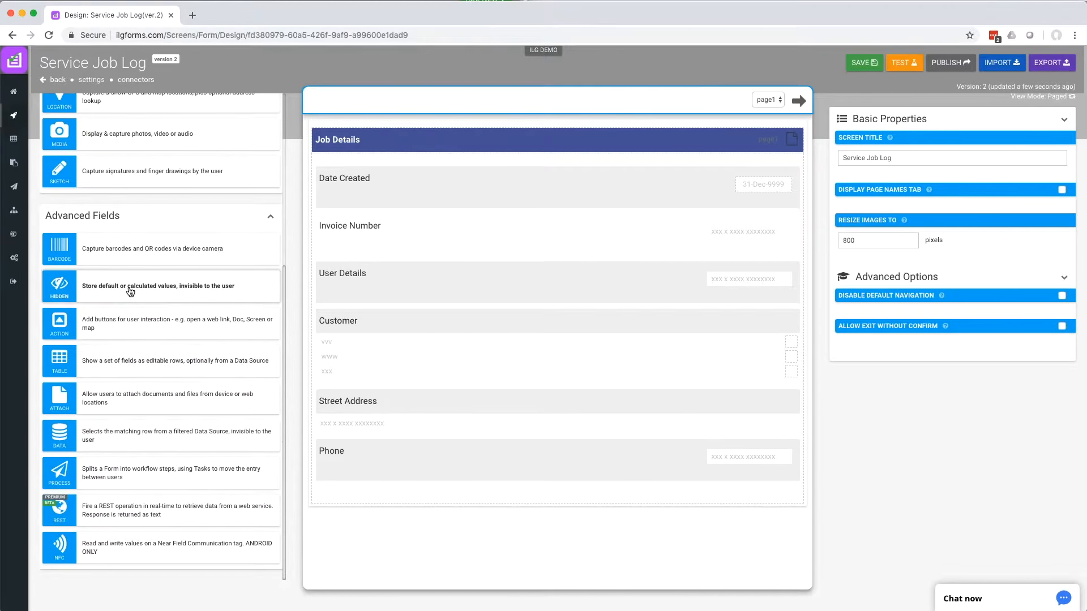
pyautogui.scroll(5, 131, 291)
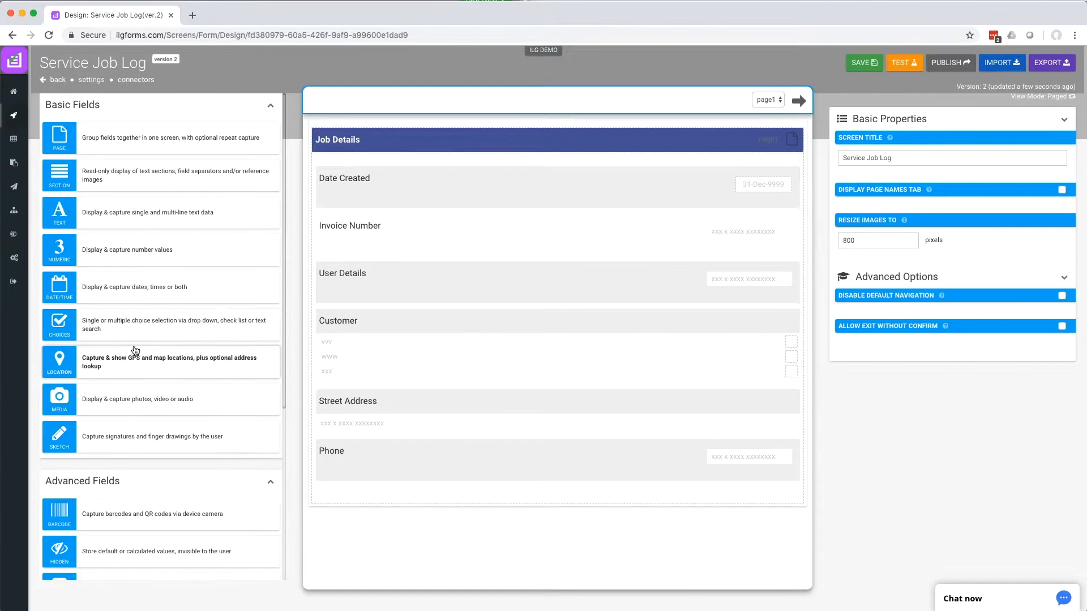
pyautogui.scroll(-3, 133, 357)
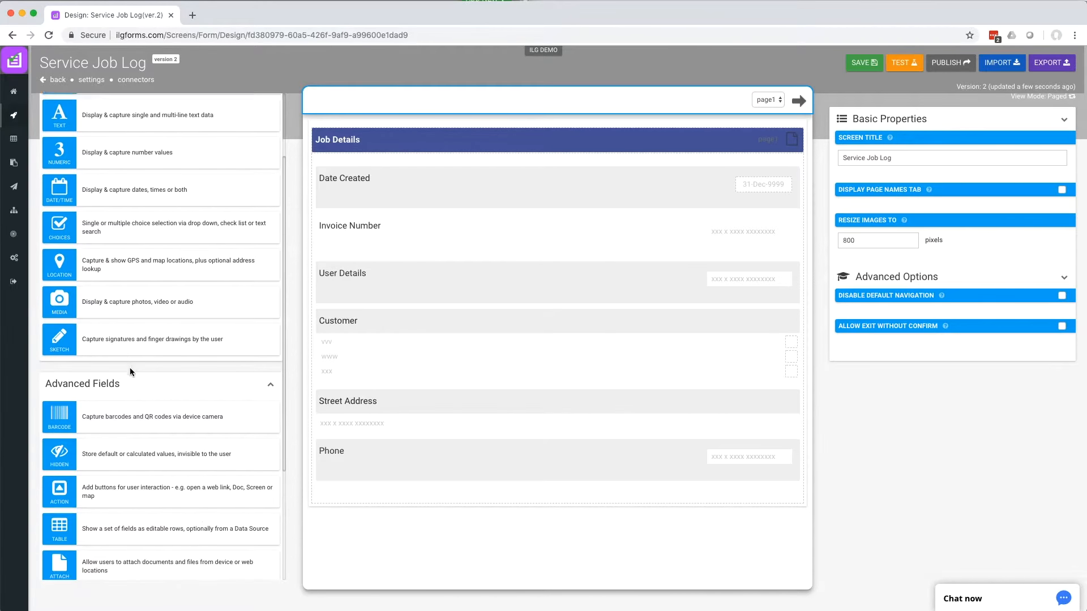
pyautogui.scroll(-5, 130, 372)
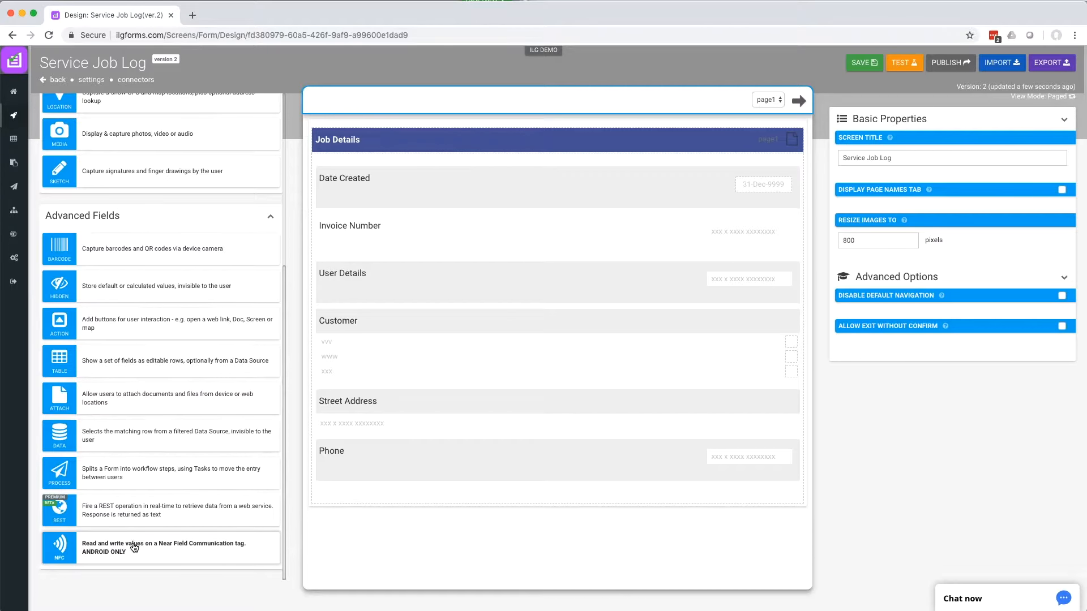
pyautogui.scroll(8, 136, 547)
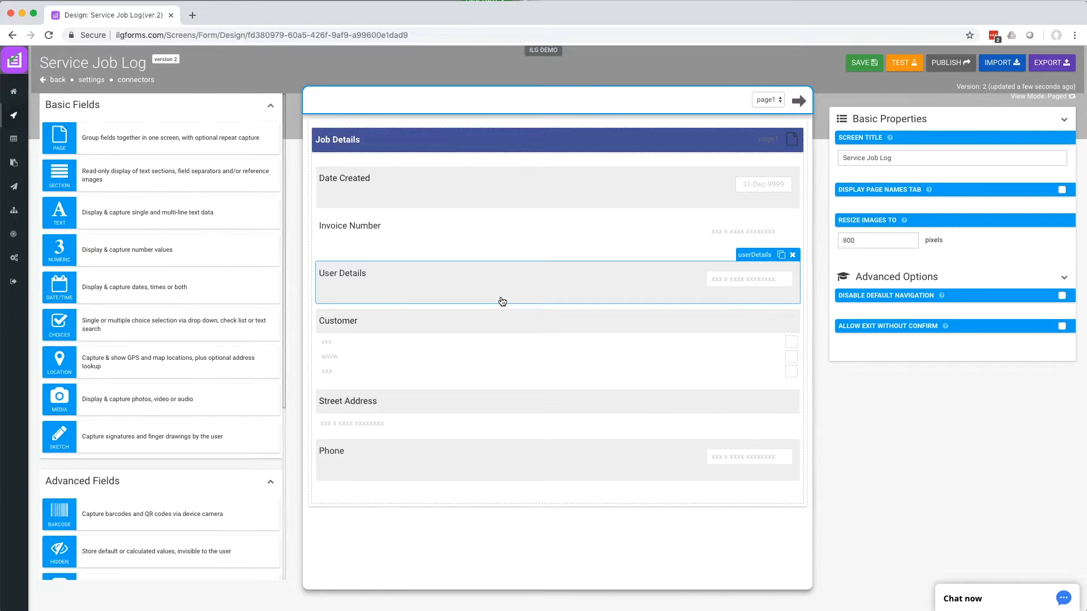
# Inspect the properties of the Job Details page's fields and view the form's list of pages.
pyautogui.click(504, 193)
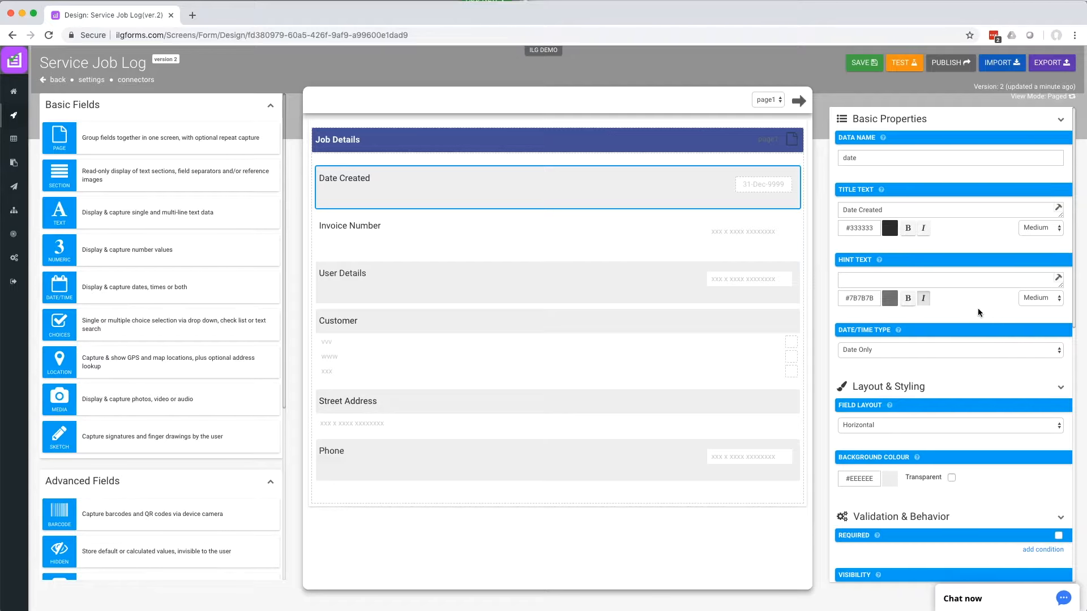
pyautogui.click(606, 236)
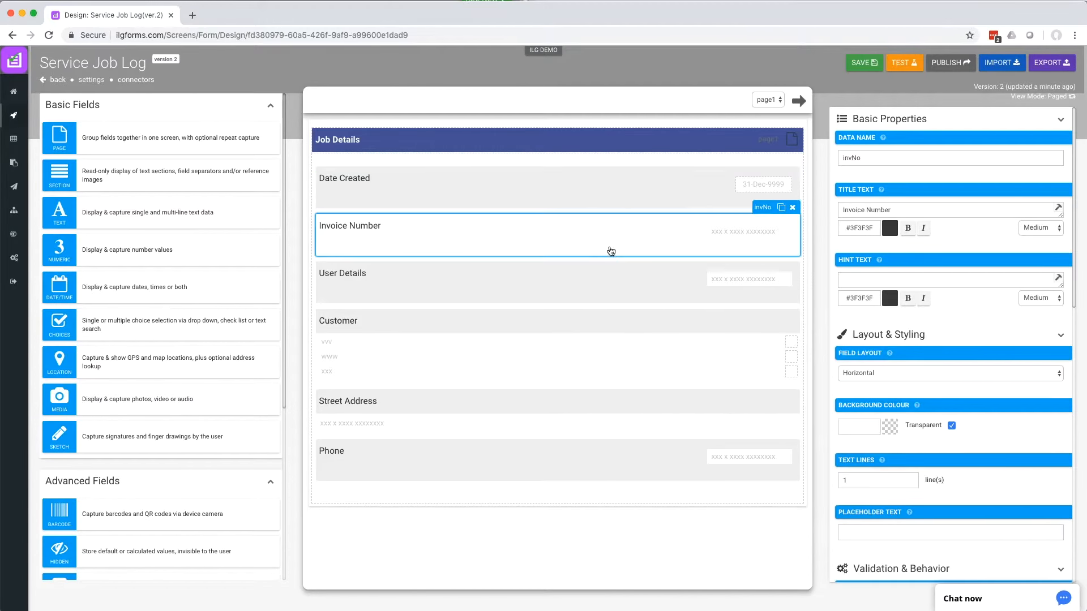
pyautogui.click(604, 274)
pyautogui.click(599, 317)
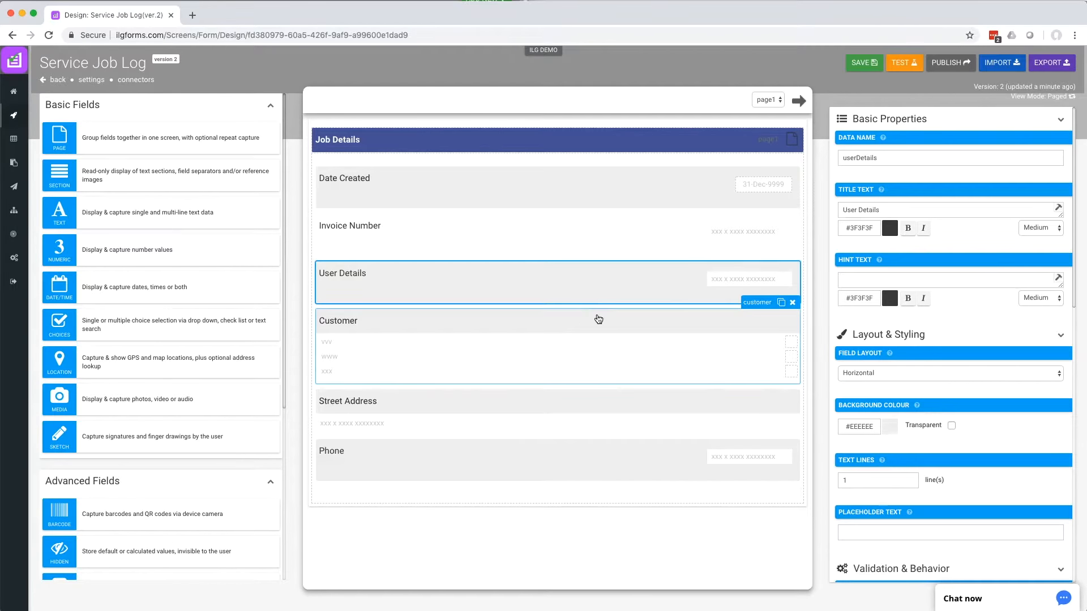
pyautogui.click(594, 402)
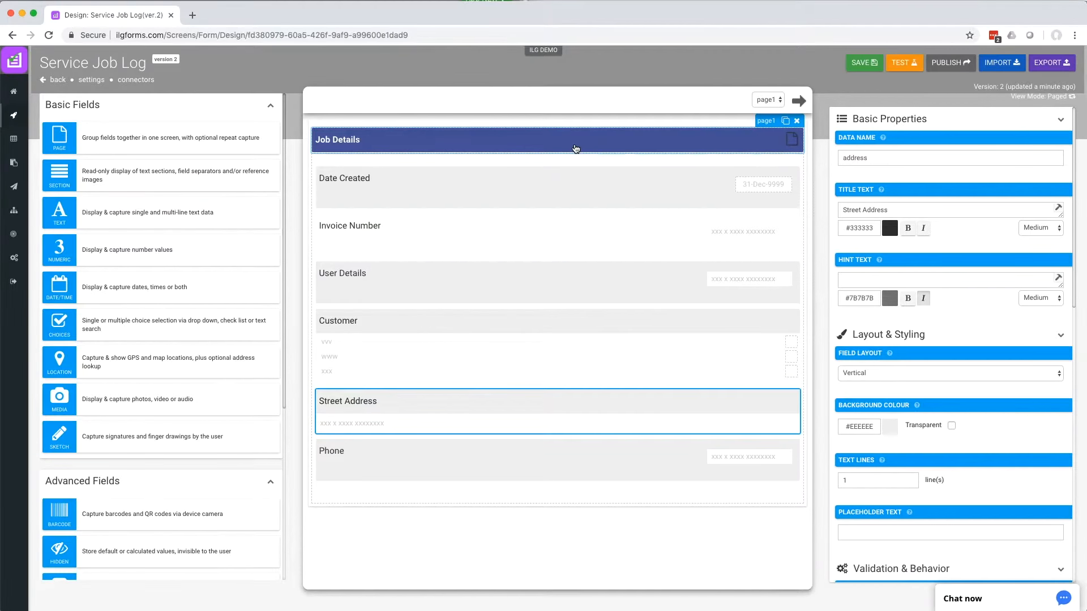
pyautogui.click(765, 100)
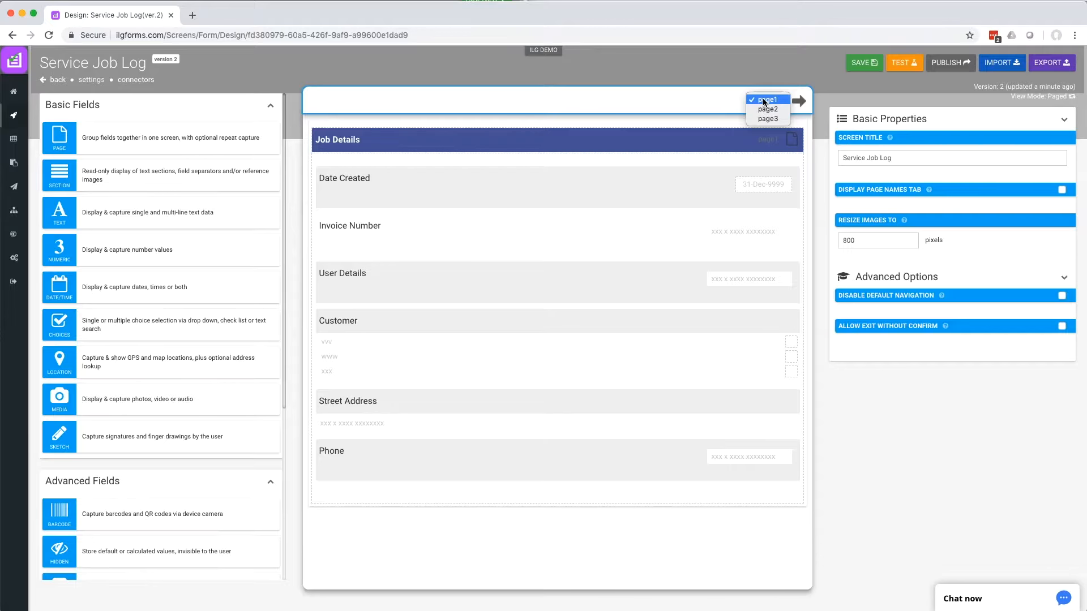
pyautogui.click(644, 187)
# Inspect the Date Created field's properties, including its title colour picker, validation settings and date/time type options.
pyautogui.click(644, 186)
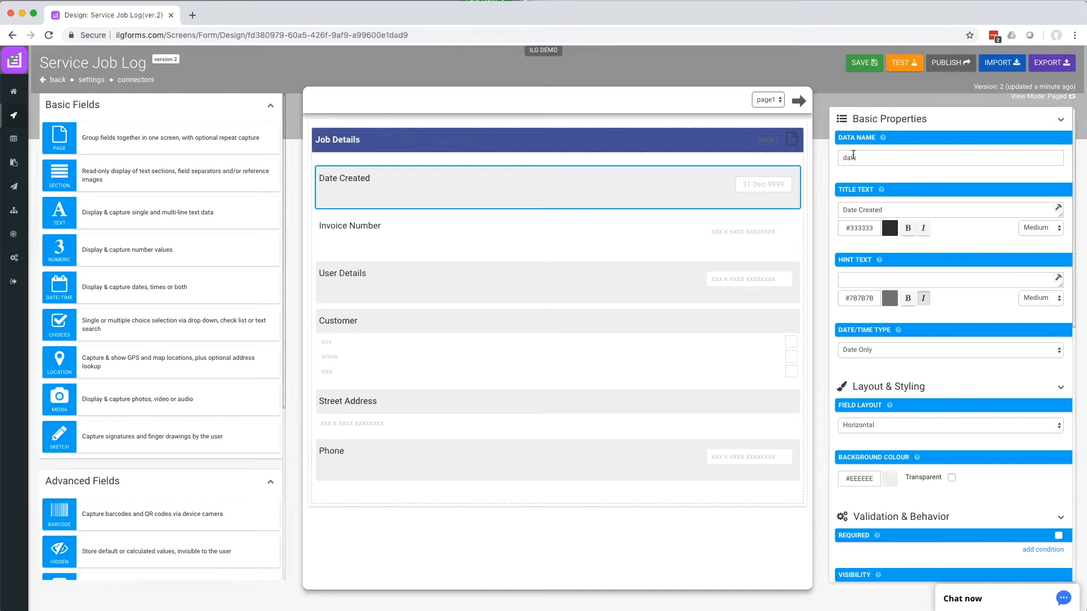
pyautogui.click(892, 207)
pyautogui.click(890, 228)
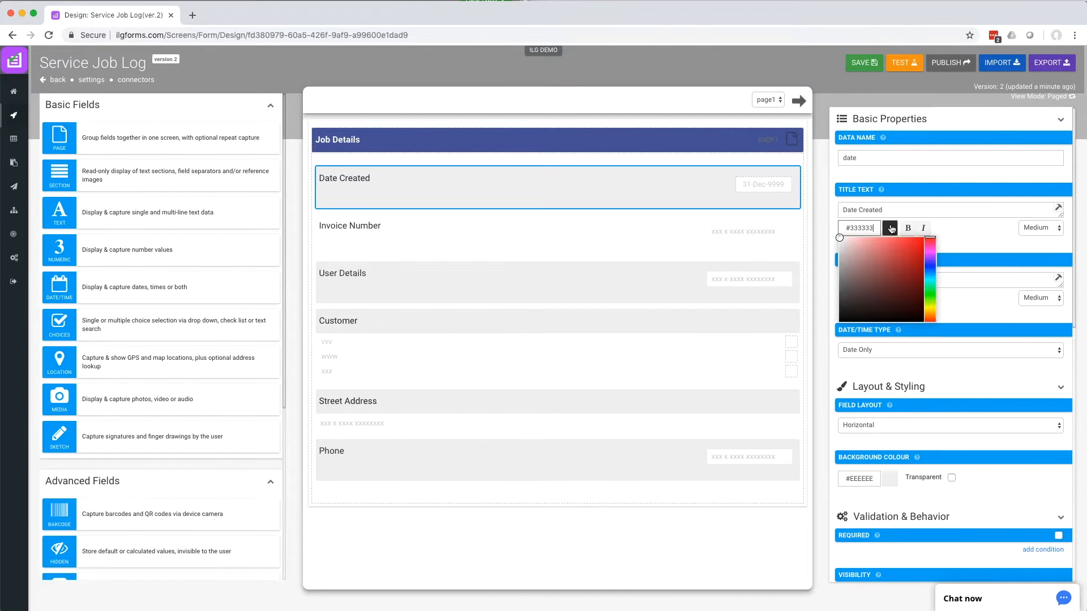
pyautogui.click(960, 237)
pyautogui.scroll(-4, 972, 330)
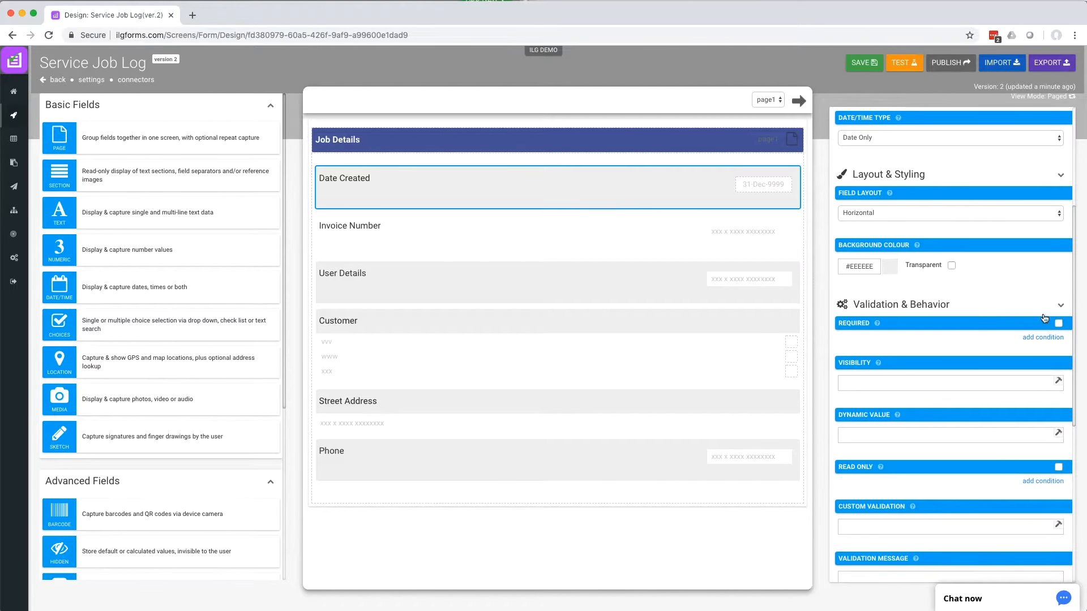
pyautogui.scroll(2, 999, 330)
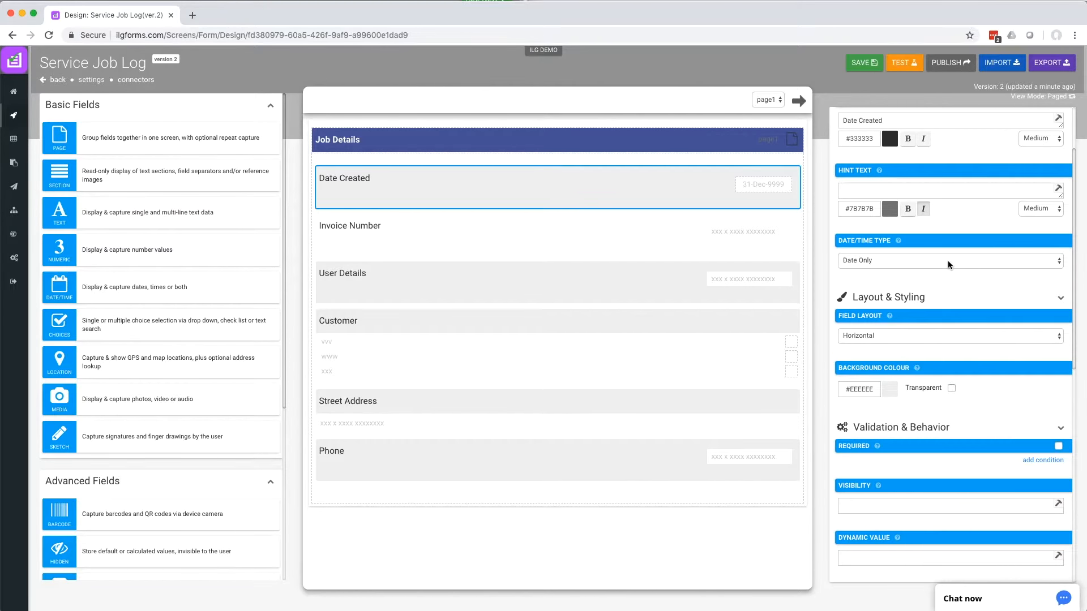
pyautogui.click(948, 261)
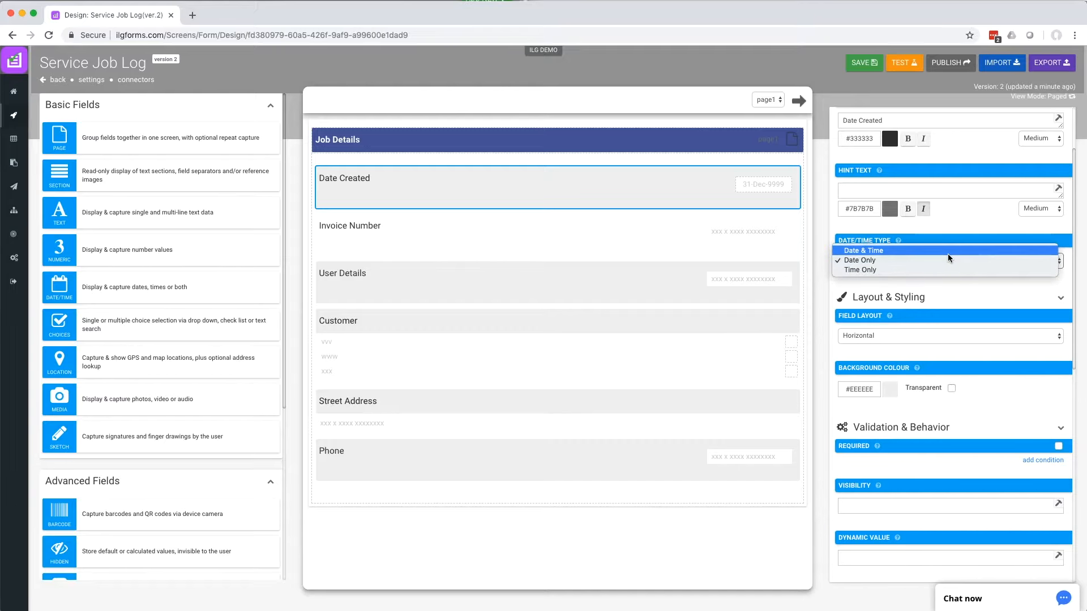
pyautogui.click(979, 298)
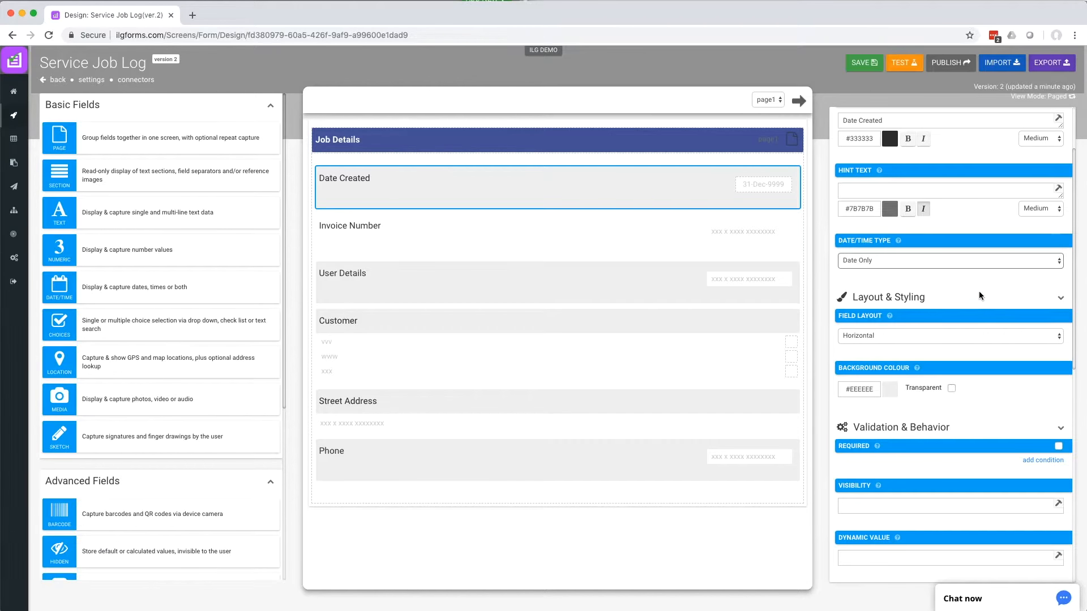
# Review the Invoice Number field's basic, layout and validation properties, including its dynamic value formula.
pyautogui.click(648, 255)
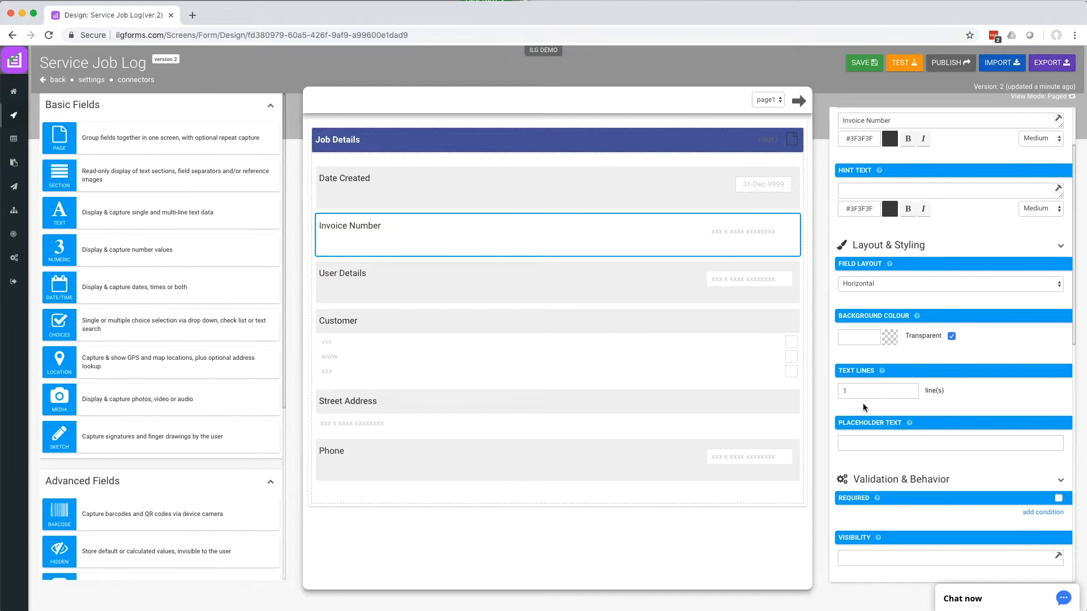
pyautogui.scroll(3, 929, 395)
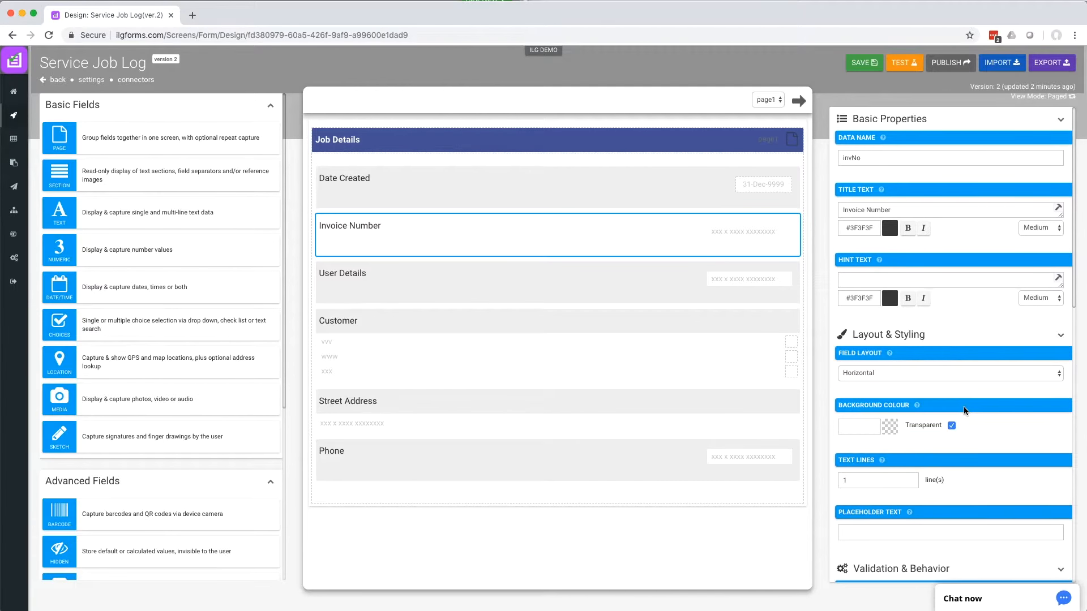
pyautogui.scroll(-5, 963, 407)
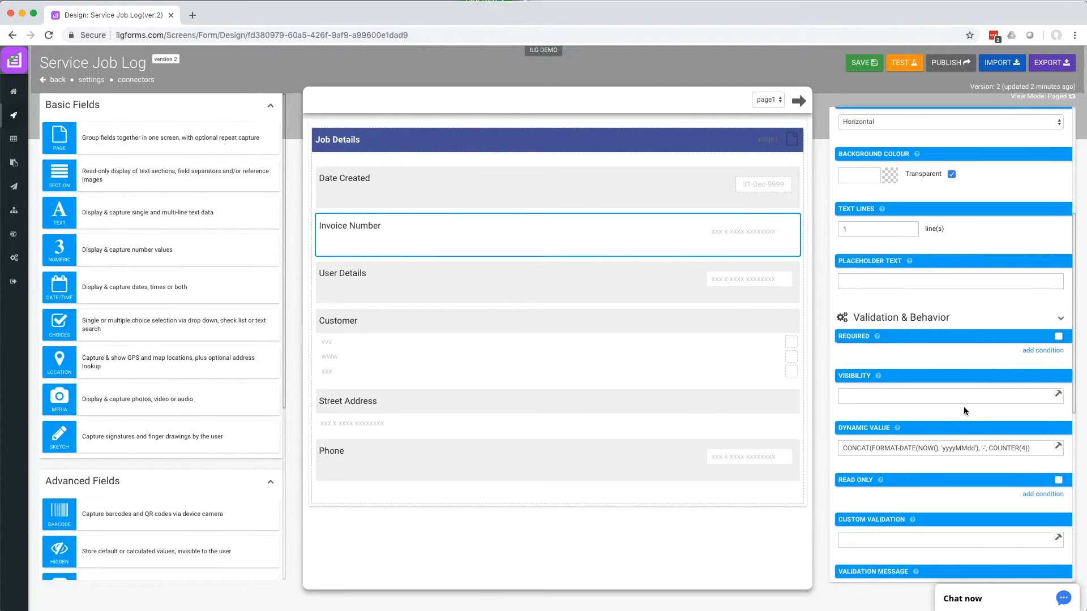
pyautogui.scroll(-3, 963, 406)
pyautogui.scroll(1, 963, 406)
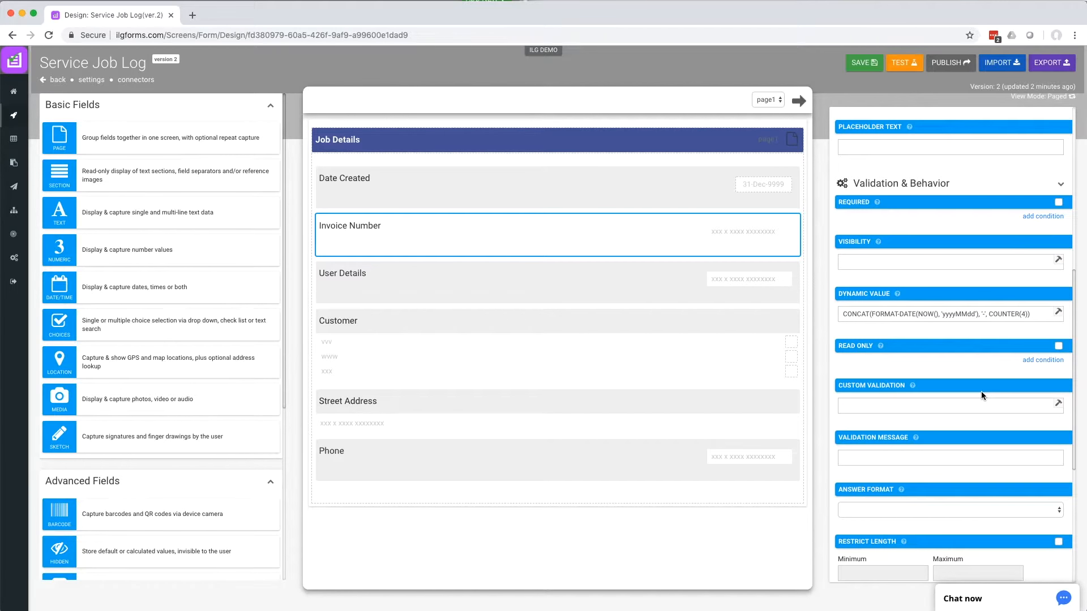
# Open the Formula Builder for the Invoice Number field's visibility and insert the phone field into the formula.
pyautogui.click(1056, 270)
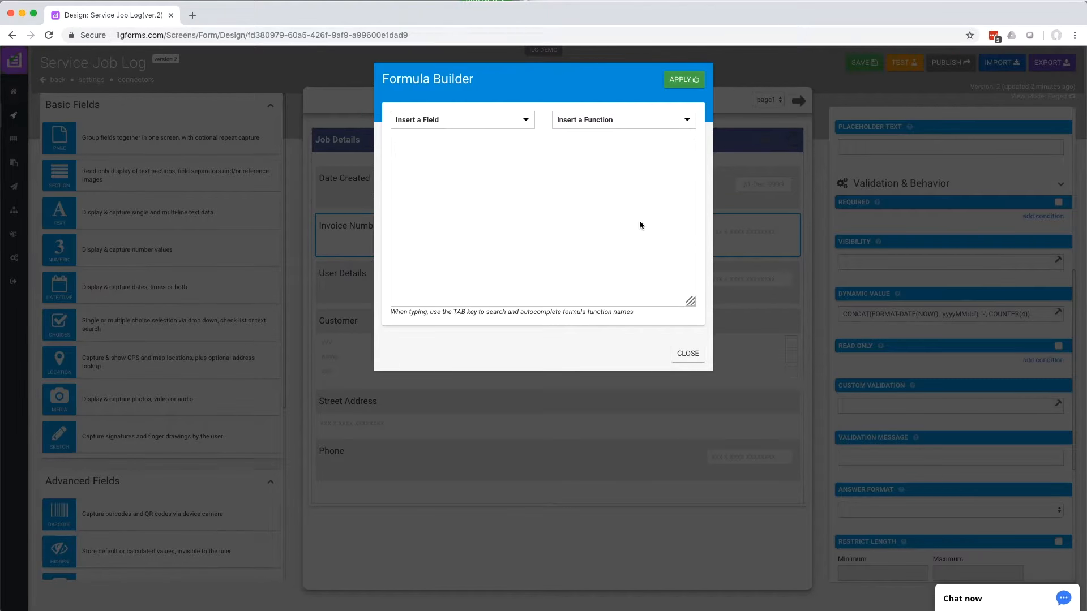
pyautogui.click(506, 125)
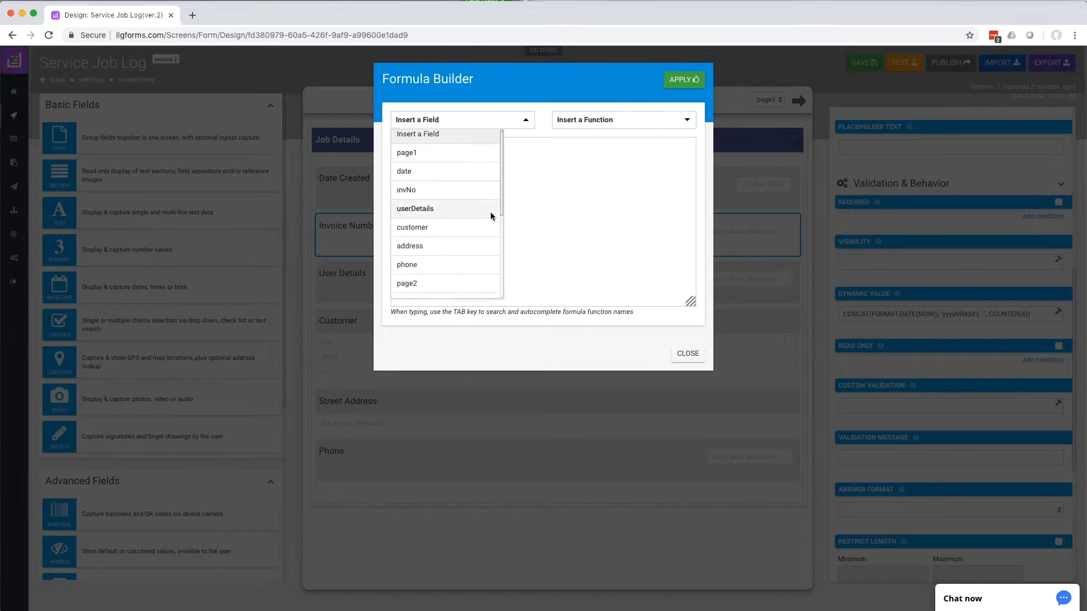
pyautogui.scroll(-2, 490, 211)
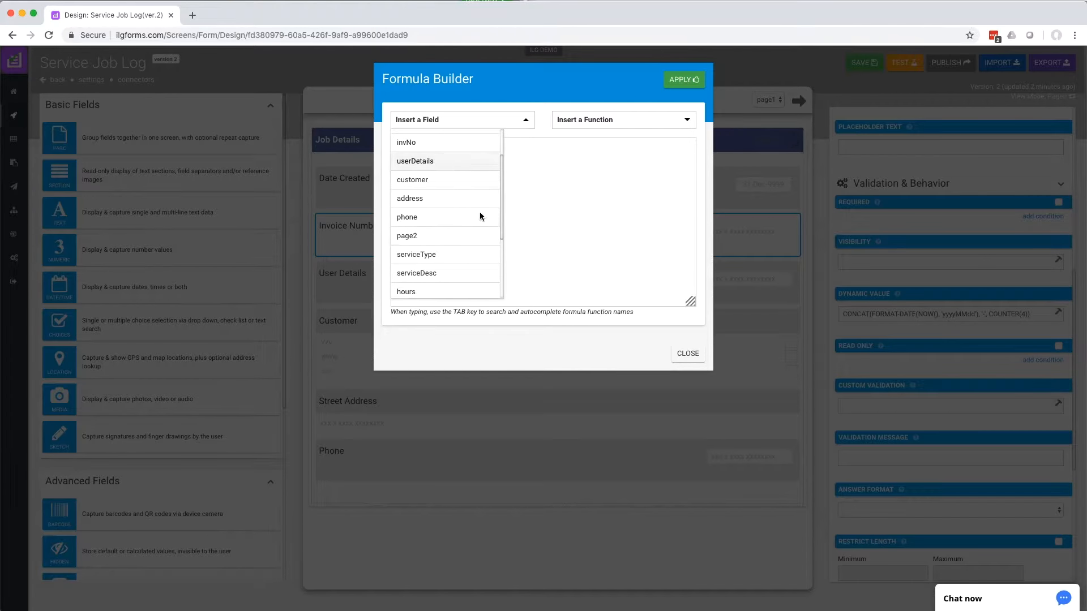
pyautogui.click(451, 215)
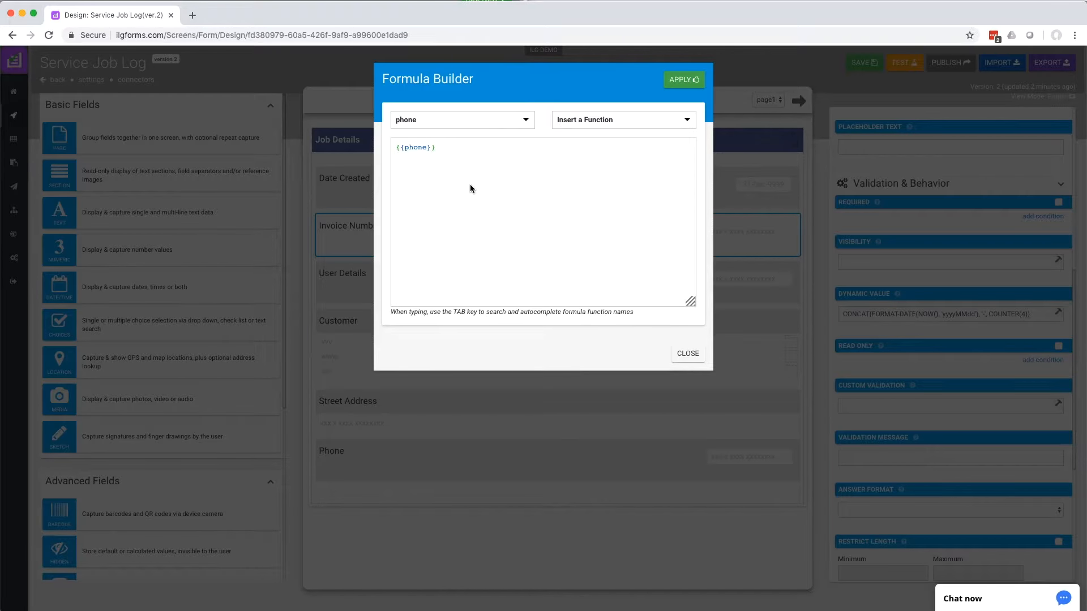
# Look through the functions available in the Formula Builder, from Contextual to Excel Financial Functions, and close it without applying the formula.
pyautogui.click(612, 121)
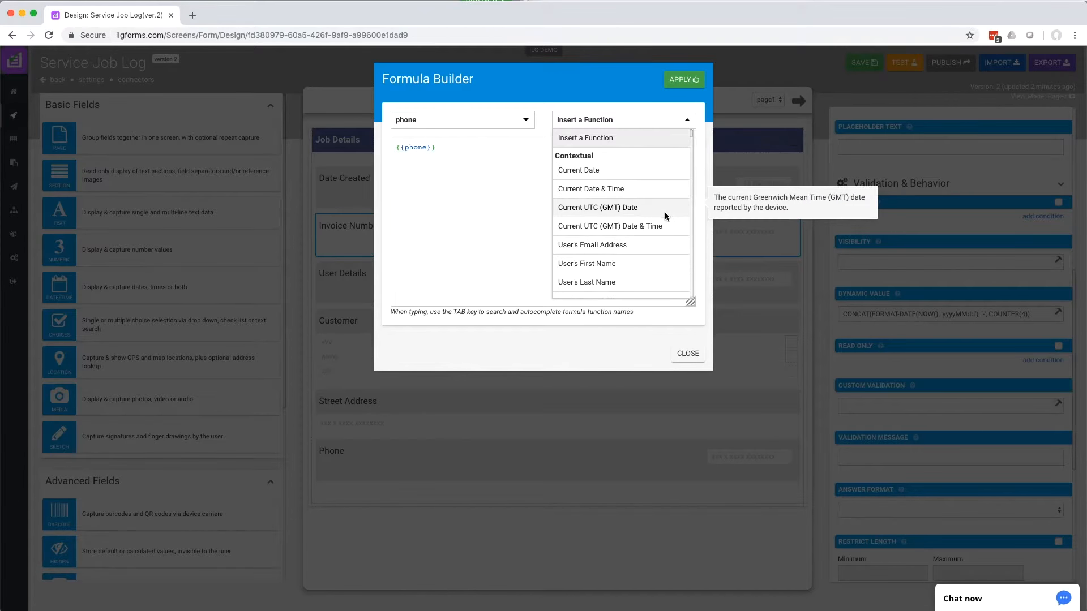
pyautogui.scroll(-1, 657, 218)
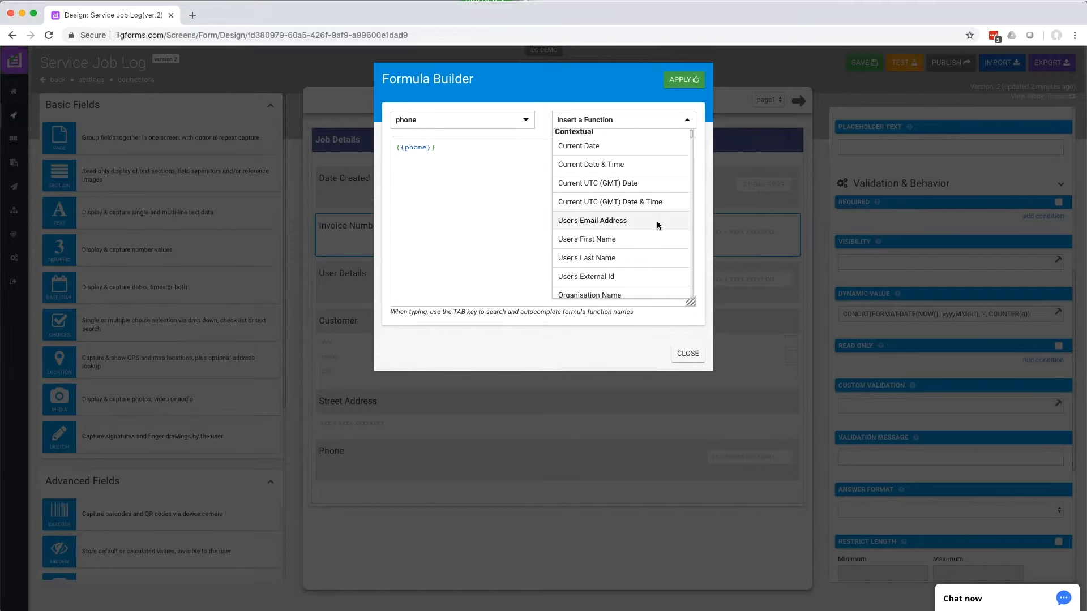
pyautogui.scroll(-3, 655, 236)
pyautogui.scroll(1, 655, 236)
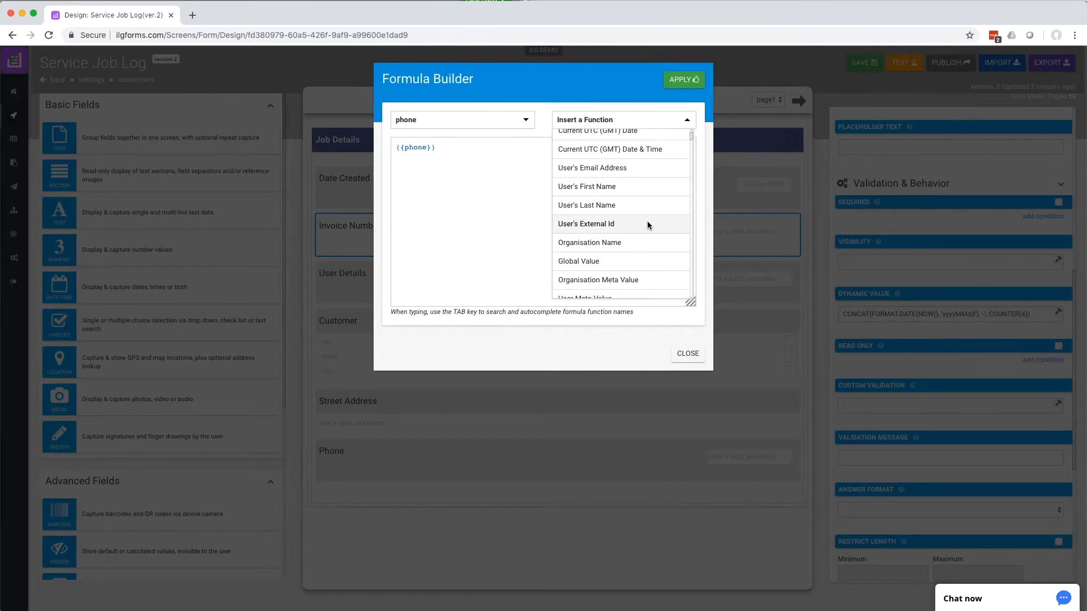
pyautogui.scroll(-10, 643, 249)
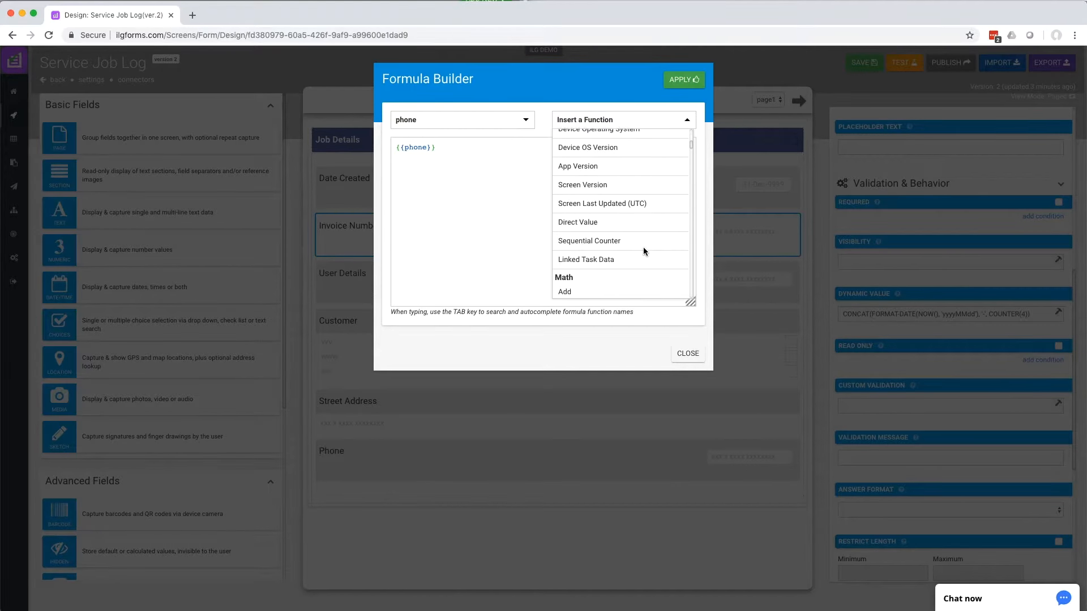
pyautogui.scroll(-3, 643, 248)
pyautogui.scroll(3, 643, 247)
pyautogui.scroll(-10, 643, 248)
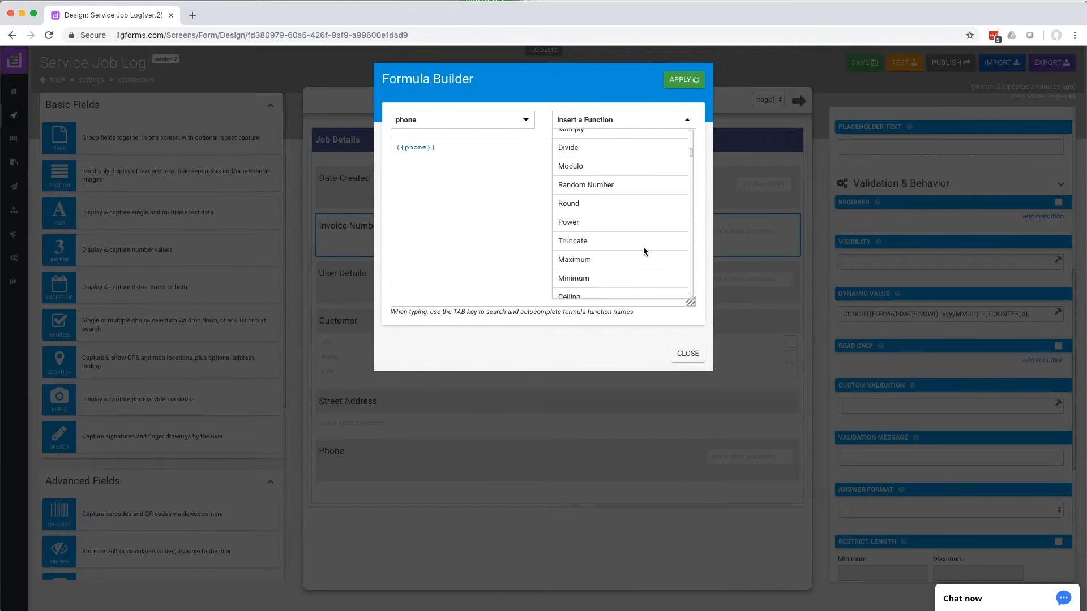
pyautogui.scroll(-15, 644, 251)
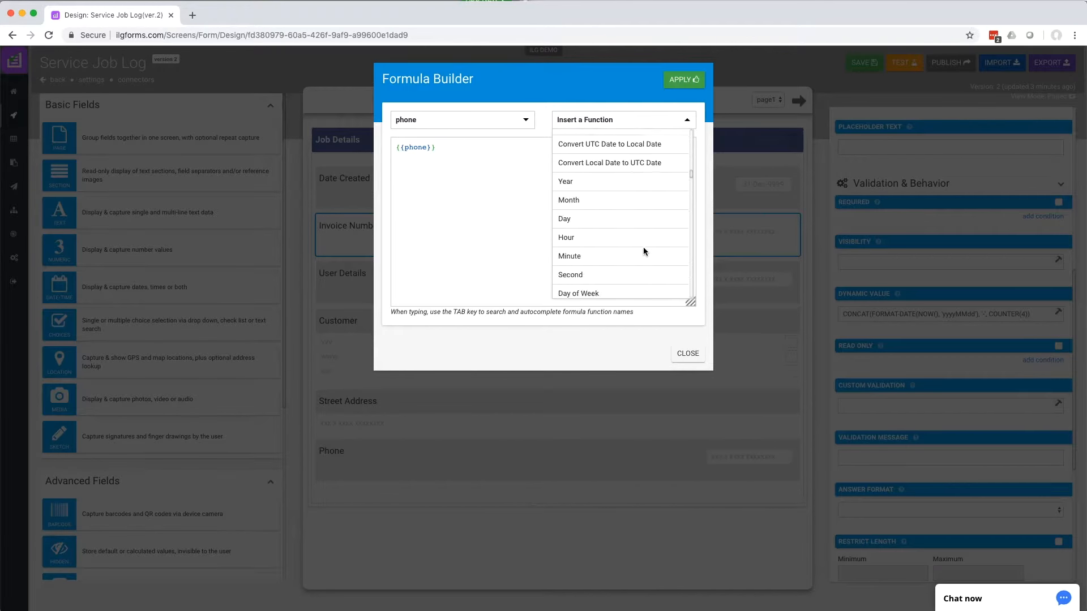
pyautogui.scroll(-6, 644, 251)
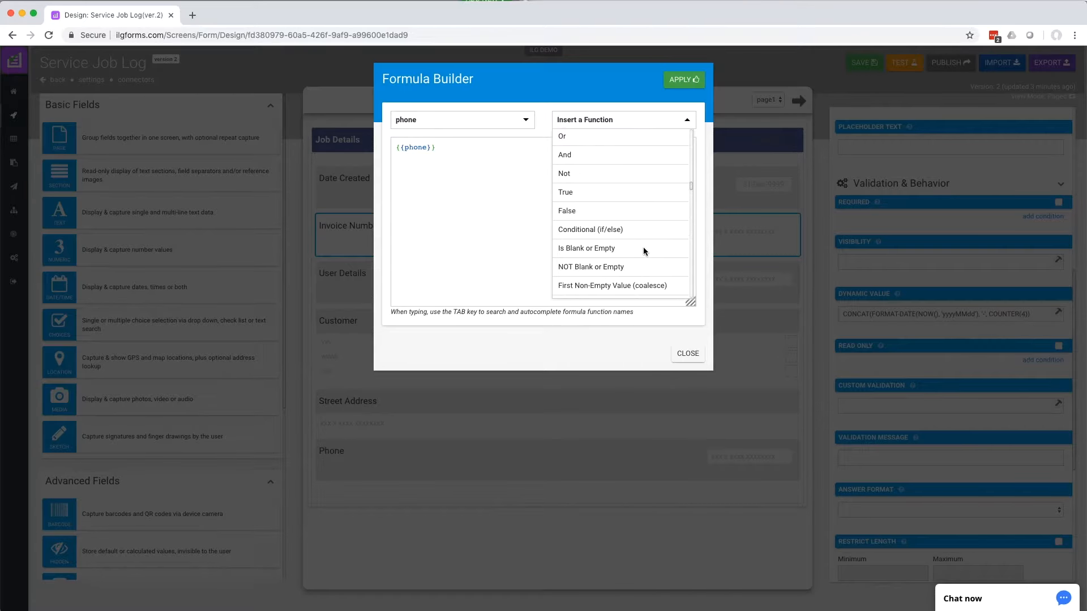
pyautogui.scroll(-10, 644, 251)
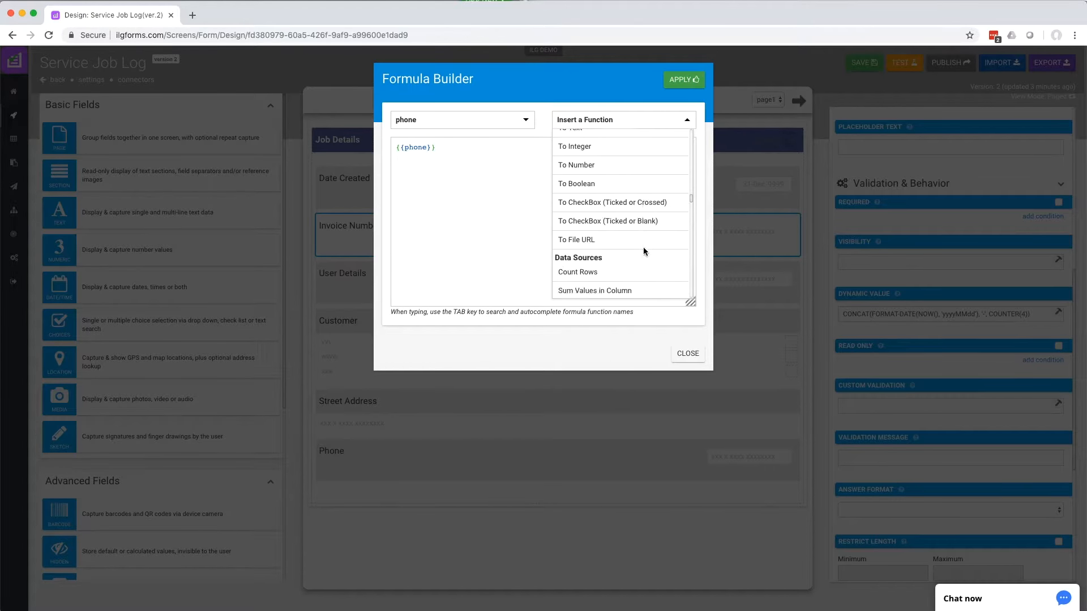
pyautogui.scroll(-12, 643, 247)
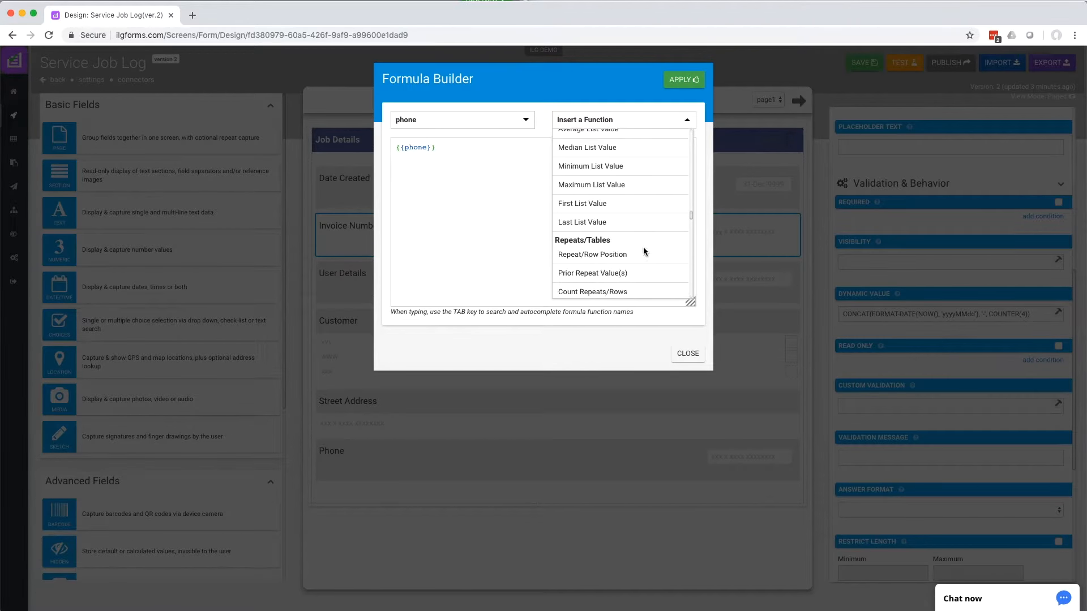
pyautogui.scroll(-3, 646, 248)
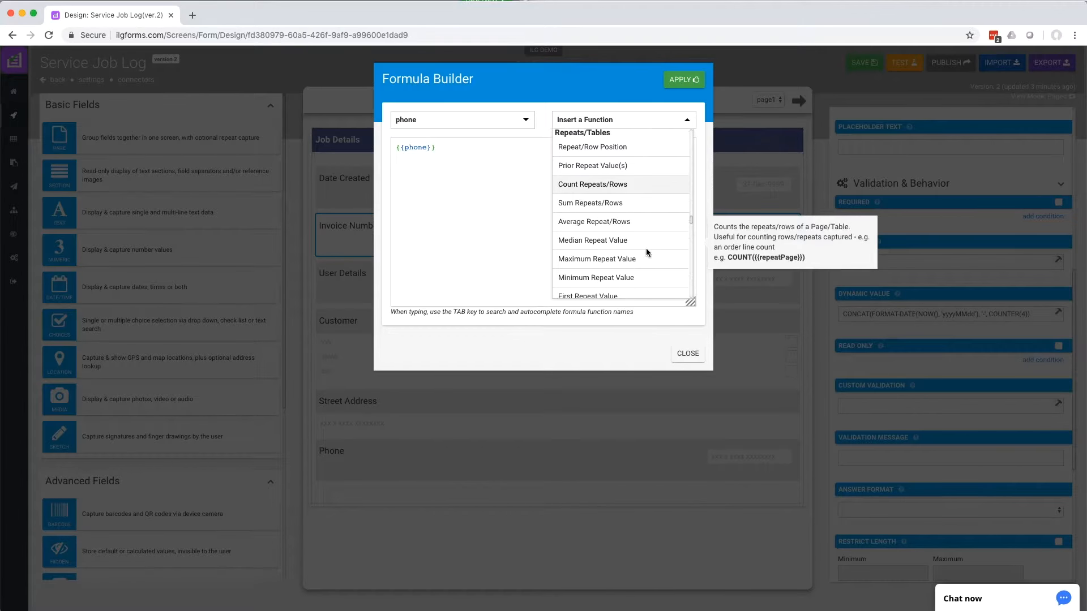
pyautogui.scroll(-10, 646, 250)
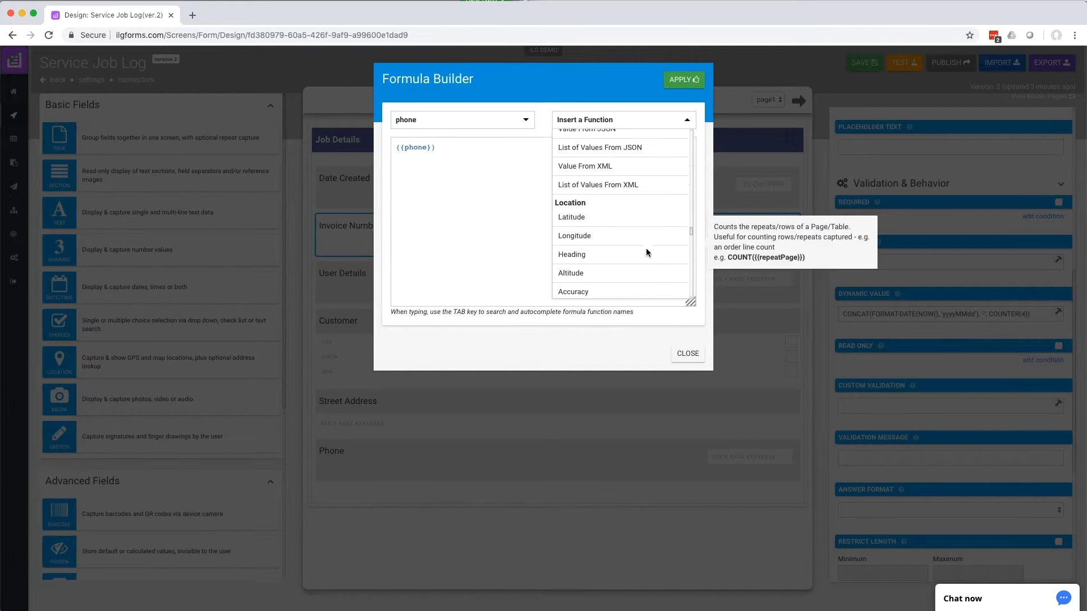
pyautogui.scroll(-15, 646, 252)
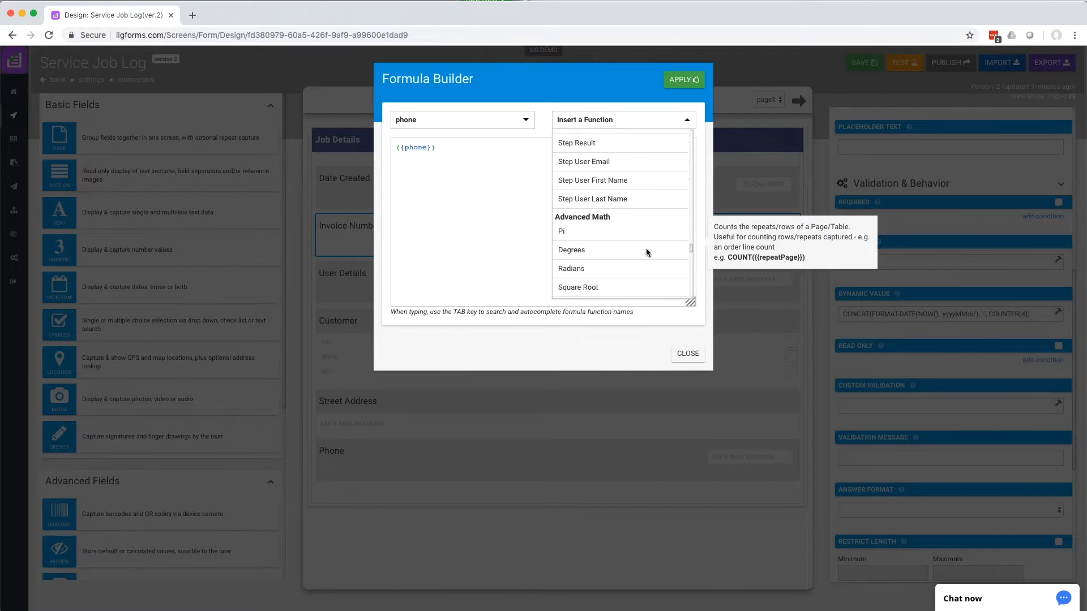
pyautogui.scroll(-3, 646, 252)
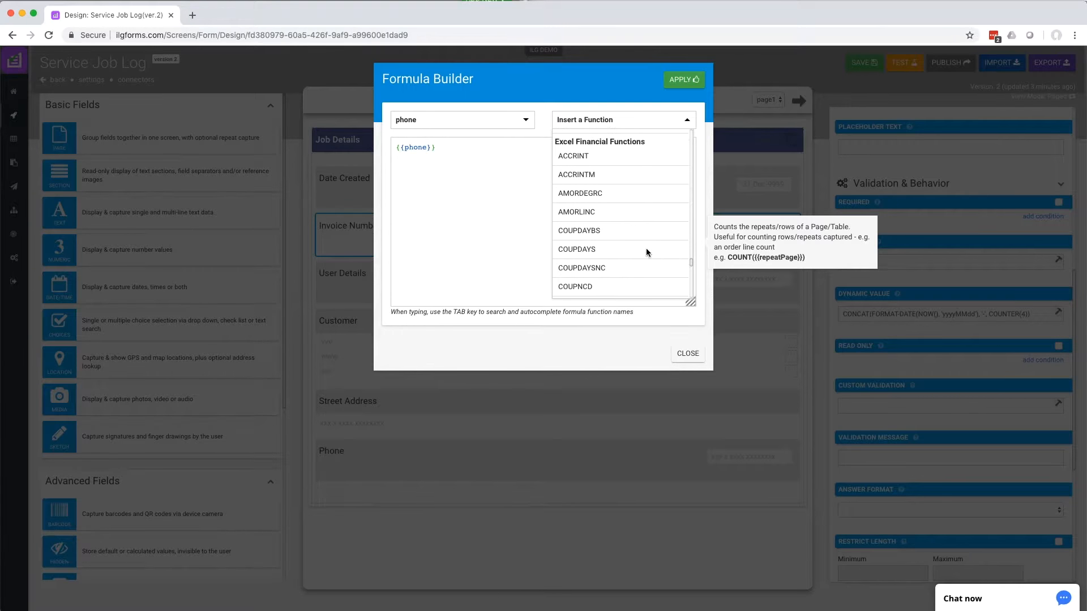
pyautogui.scroll(-4, 646, 252)
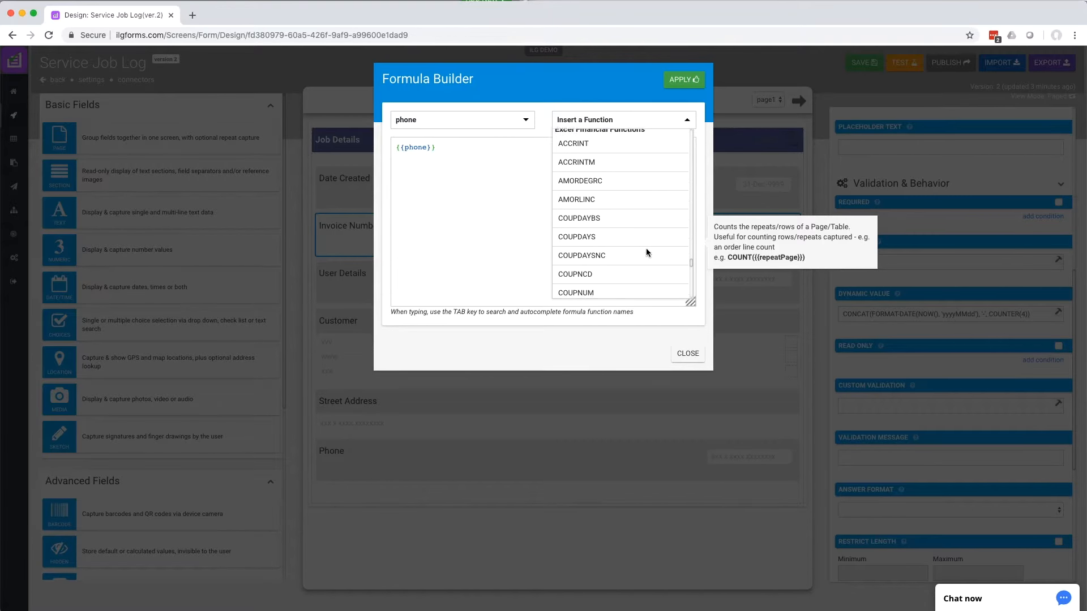
pyautogui.scroll(-10, 620, 250)
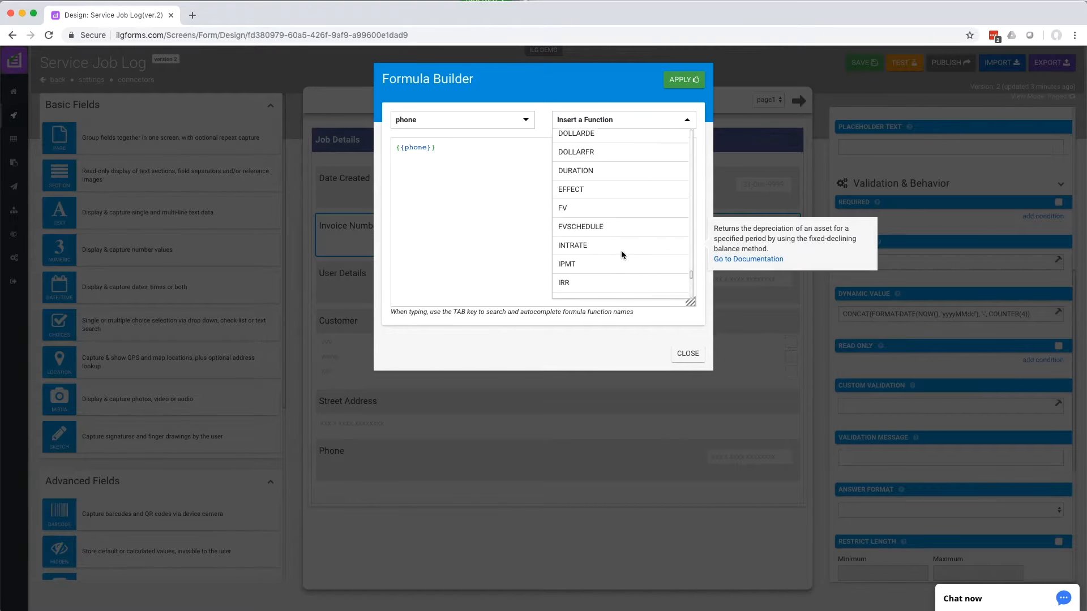
pyautogui.scroll(-8, 620, 250)
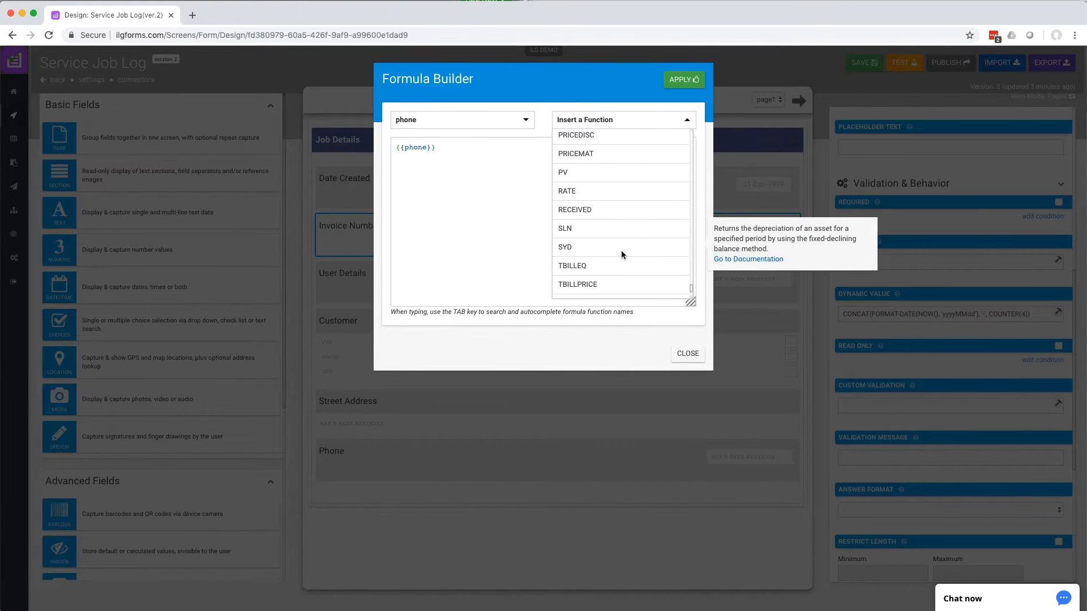
pyautogui.scroll(-2, 620, 251)
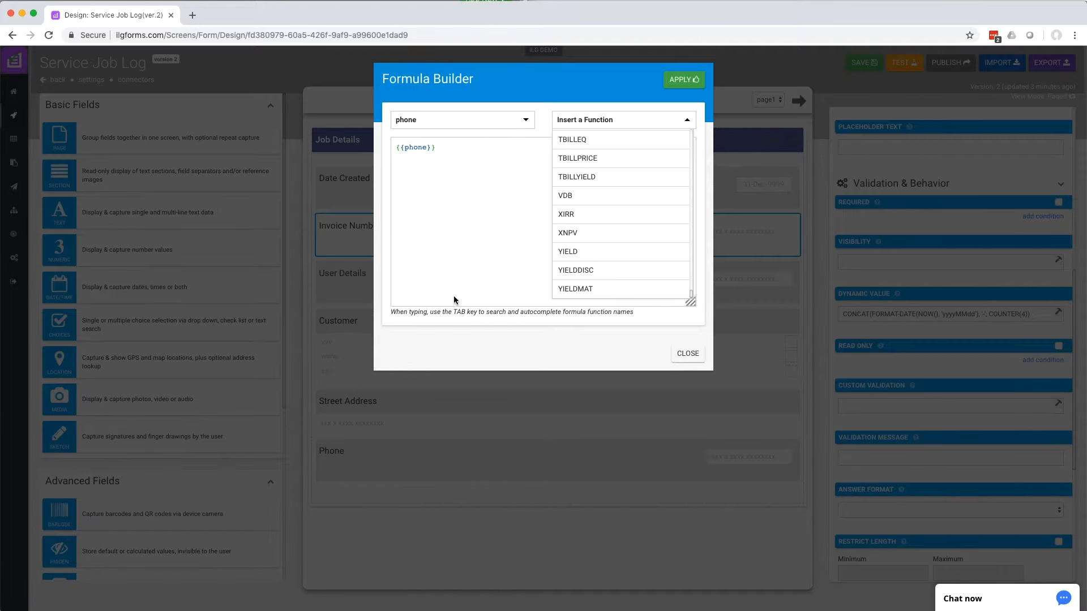
pyautogui.click(687, 353)
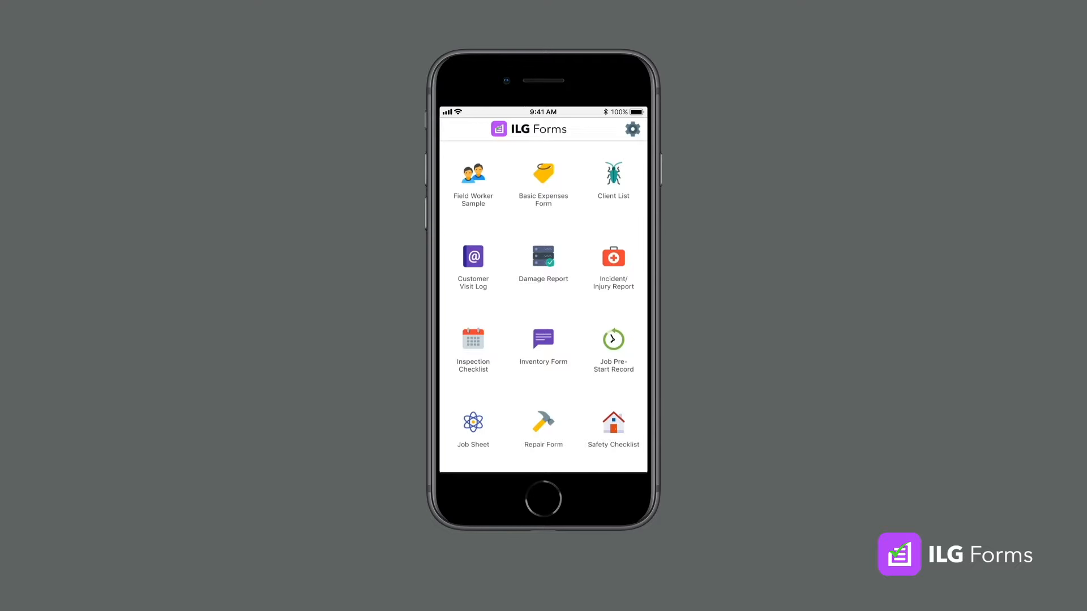
# On the Job Details page in the ILG Forms mobile app, confirm 14 November 2018 as the Date Created and clear the selected customer.
pyautogui.scroll(-3, 544, 306)
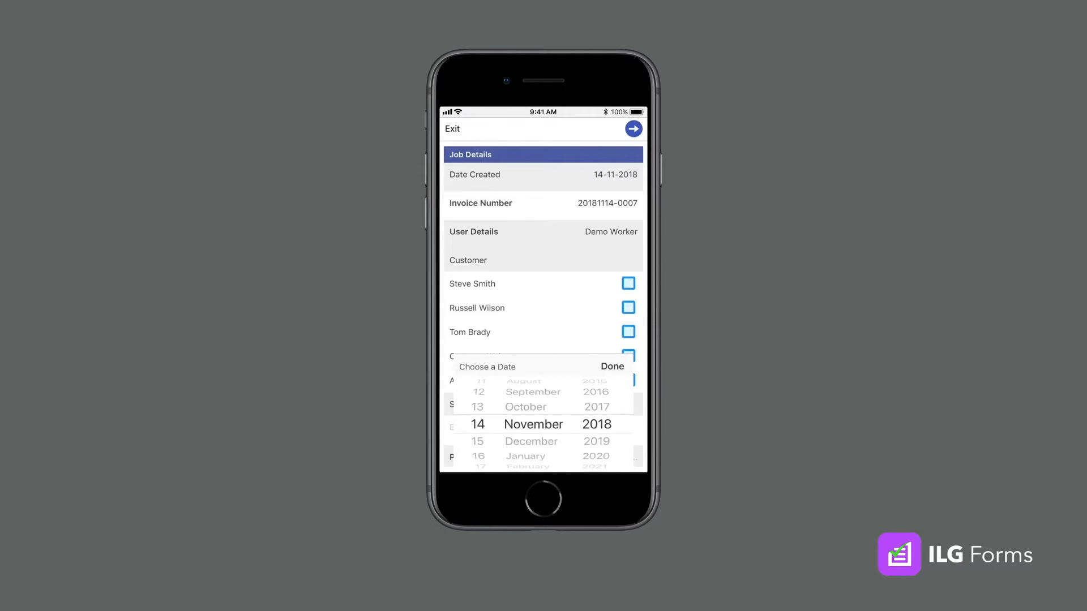
pyautogui.click(612, 367)
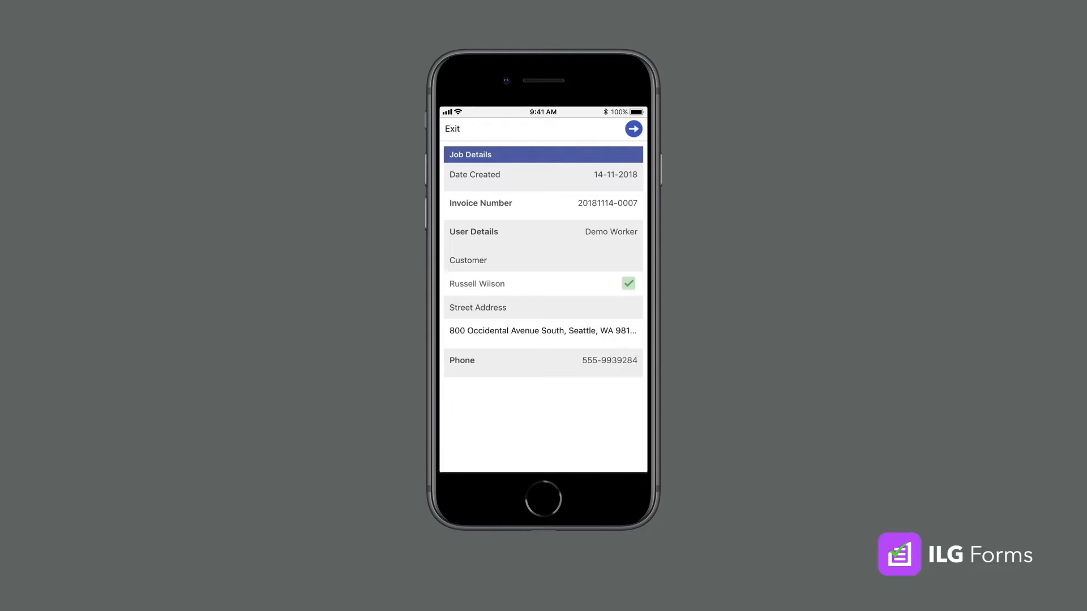
pyautogui.click(628, 284)
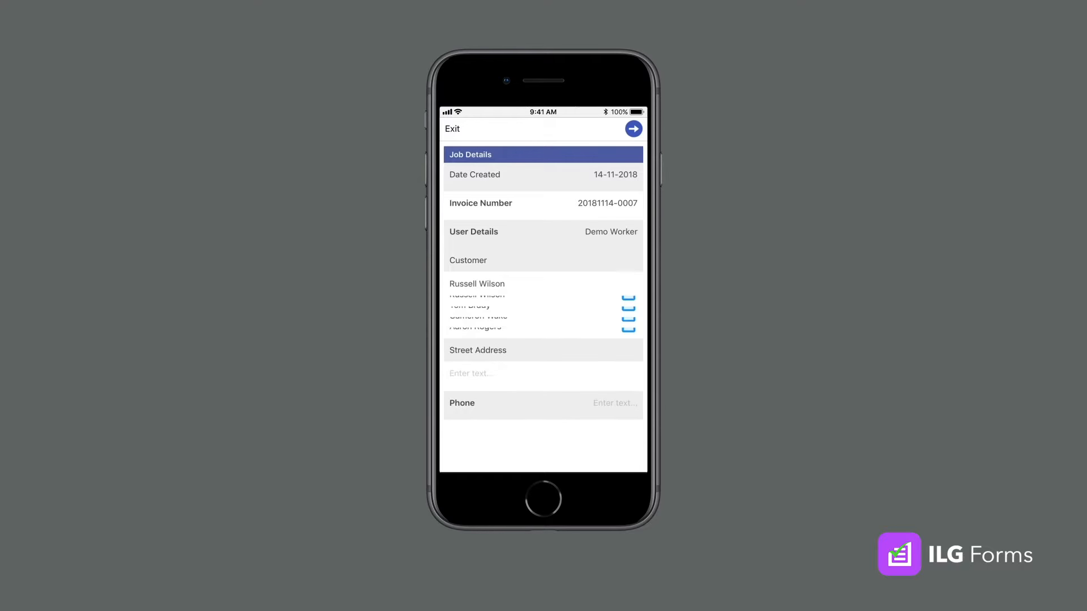
# Select a customer on the Job Details page and set the service type of Service Detail #1 to Equipment Replacement.
pyautogui.click(628, 379)
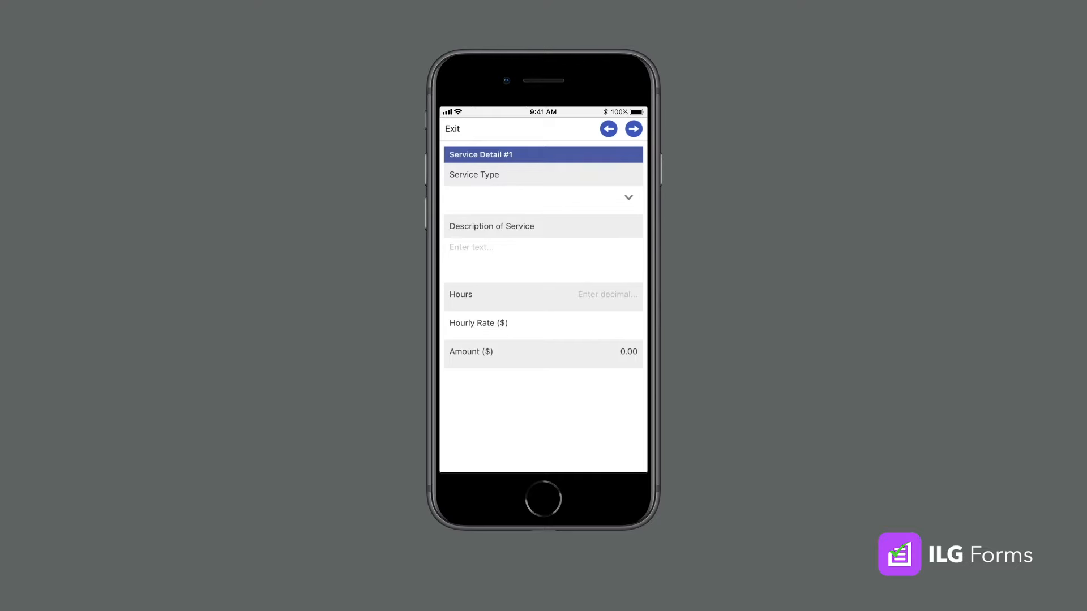
pyautogui.click(628, 198)
pyautogui.scroll(-2, 543, 424)
pyautogui.scroll(-1, 543, 424)
pyautogui.click(612, 366)
# Describe the first service as "Replaced the cooler" and set its hours to 2.
pyautogui.click(471, 247)
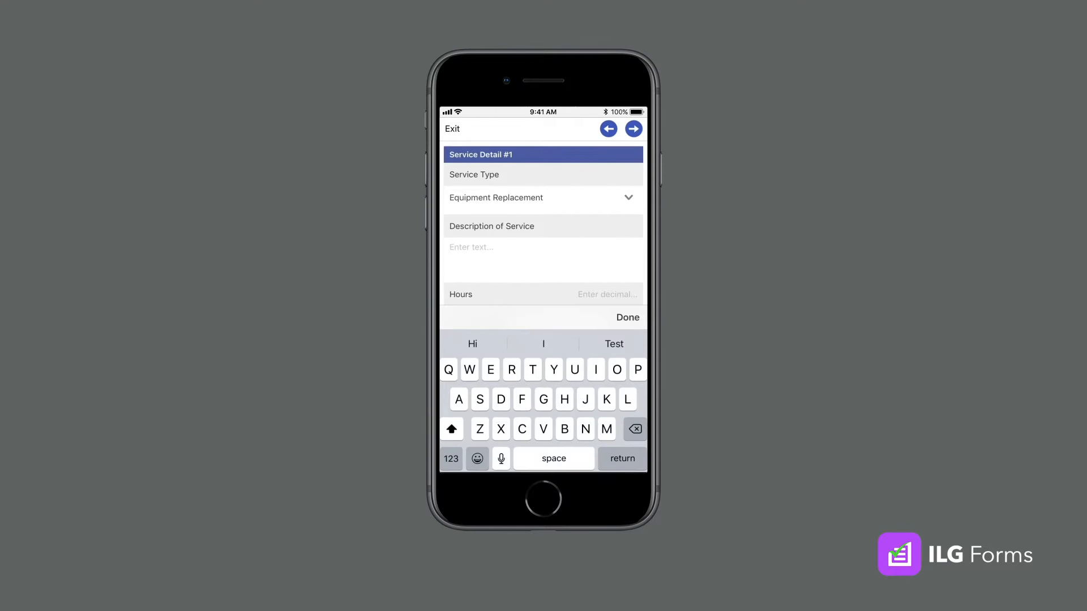
pyautogui.write('Repla')
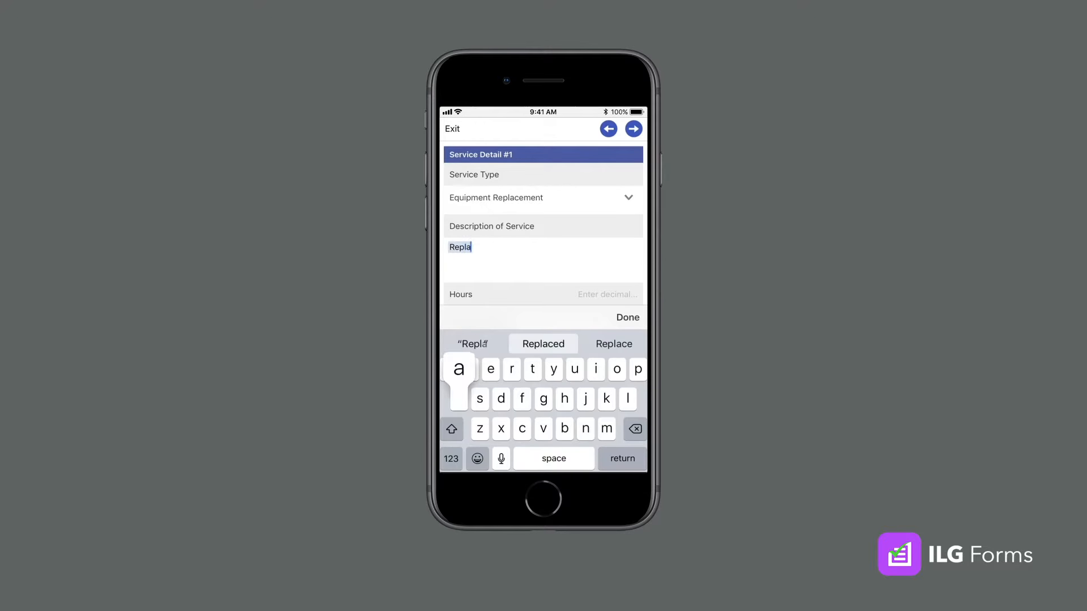
pyautogui.write('ced the cool')
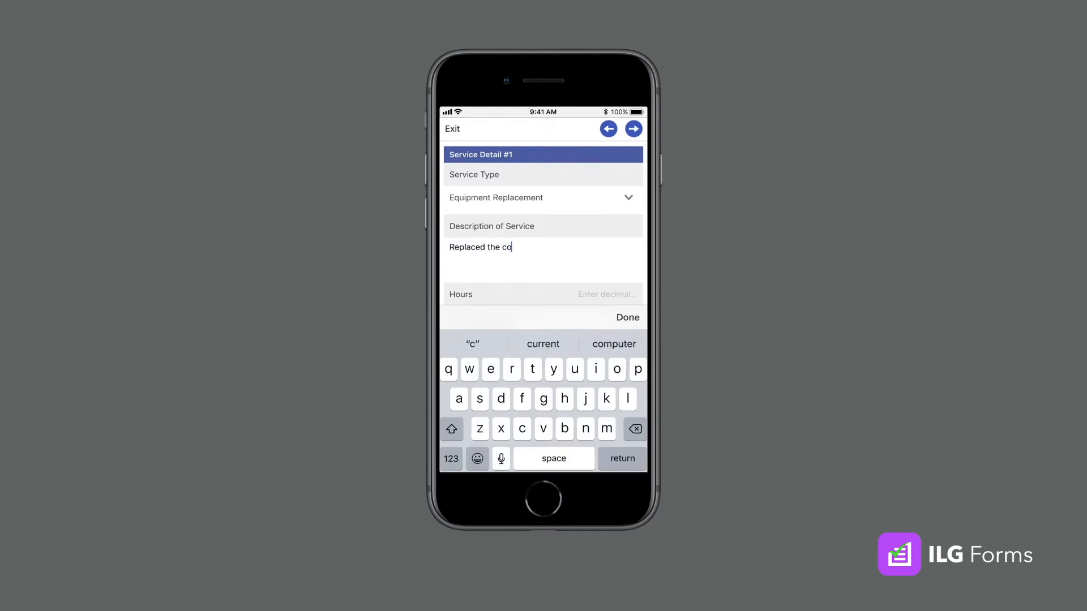
pyautogui.write('er')
pyautogui.click(627, 317)
pyautogui.click(607, 294)
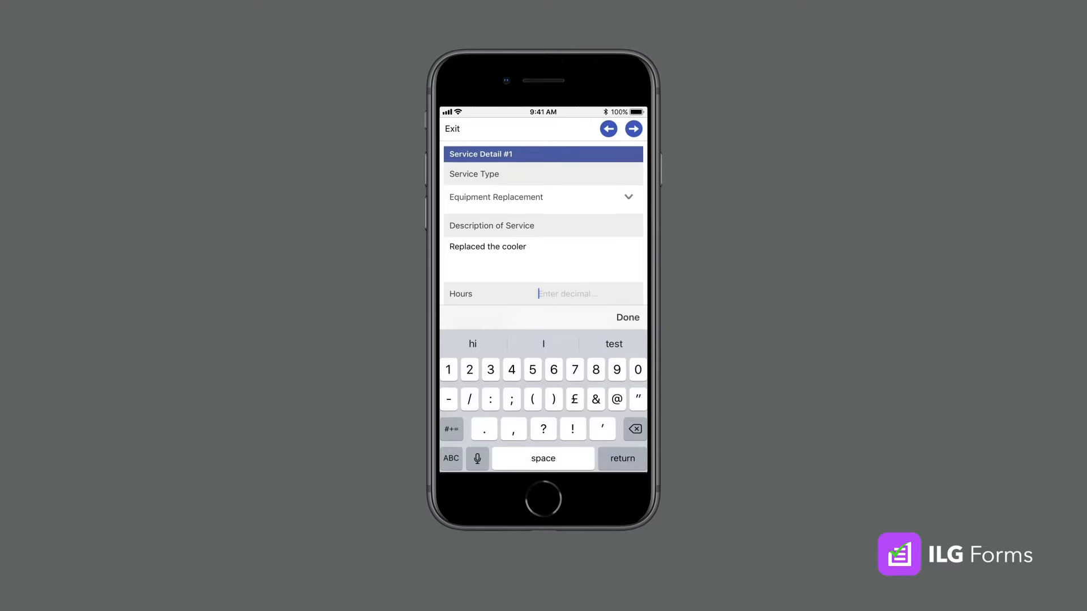
pyautogui.write('2')
pyautogui.click(627, 317)
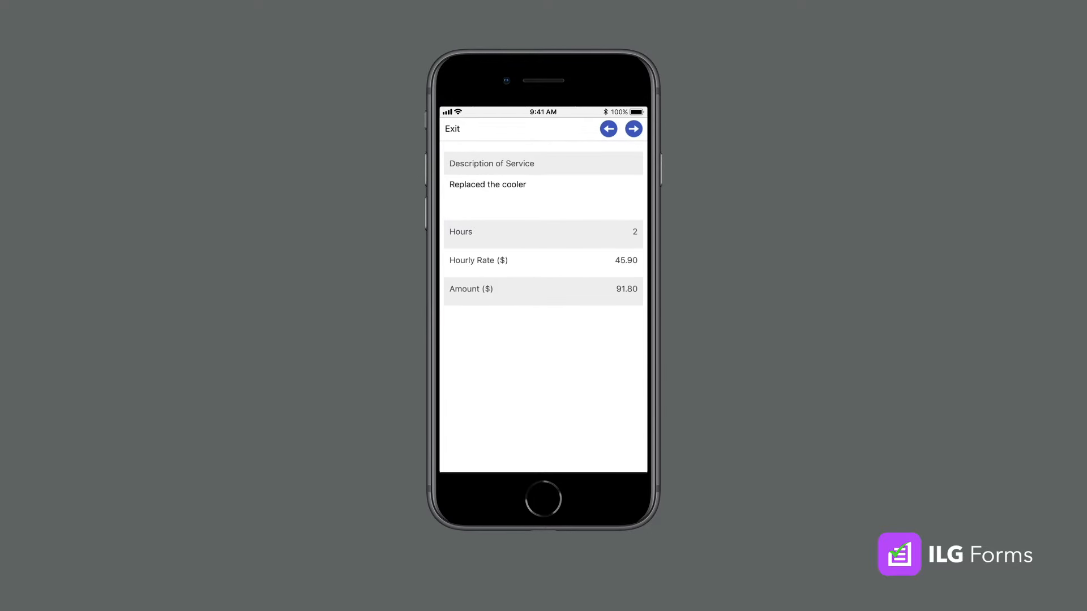
pyautogui.scroll(1, 544, 305)
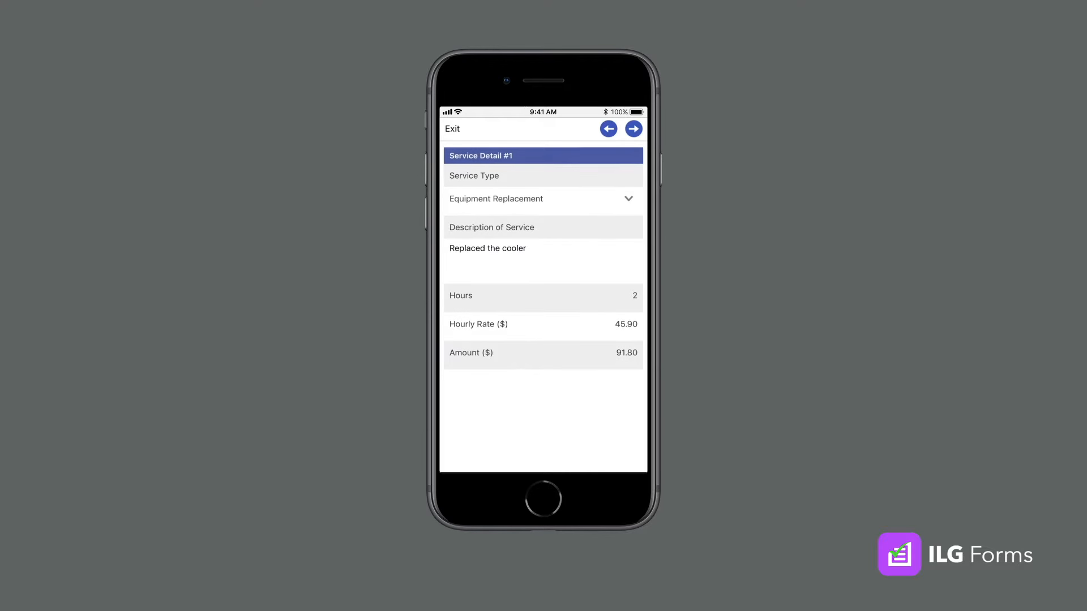
# Add a second service detail and set its service type to Labour (Time & Half).
pyautogui.click(634, 129)
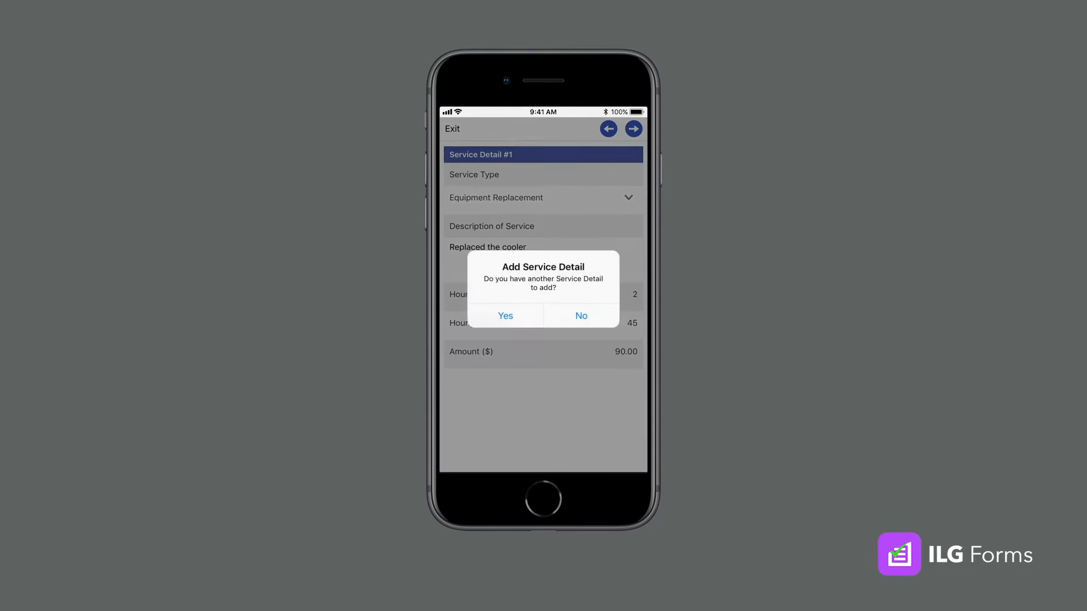
pyautogui.click(505, 315)
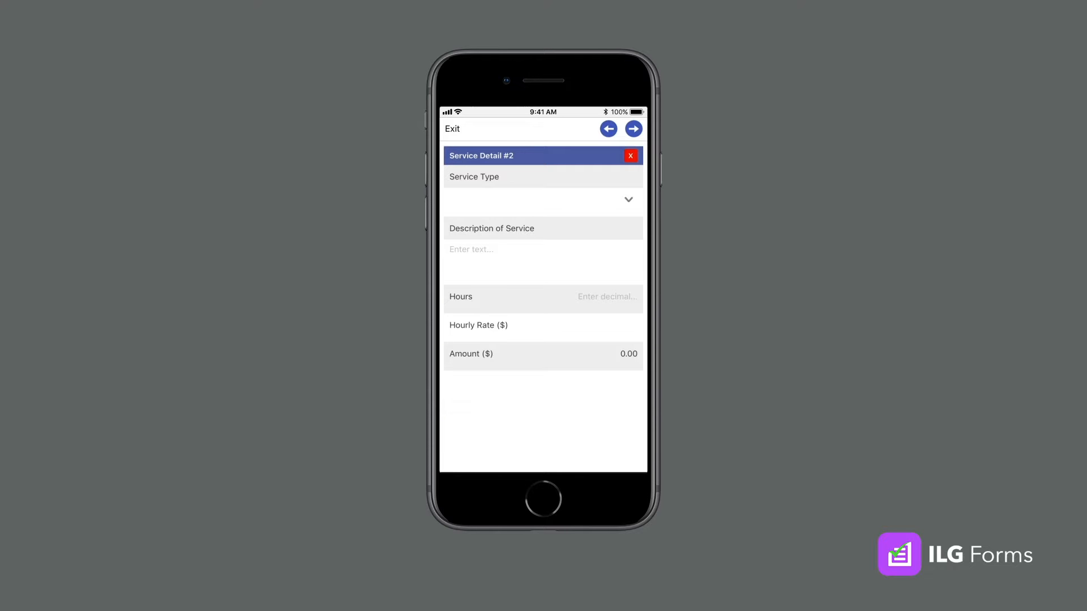
pyautogui.click(628, 199)
pyautogui.scroll(-5, 544, 423)
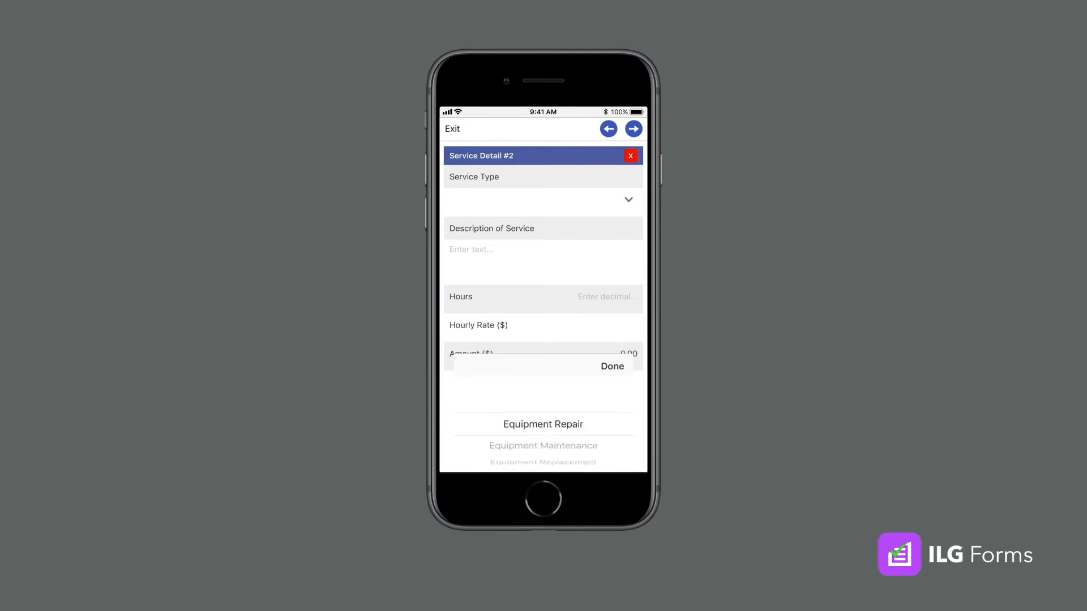
pyautogui.scroll(-1, 543, 423)
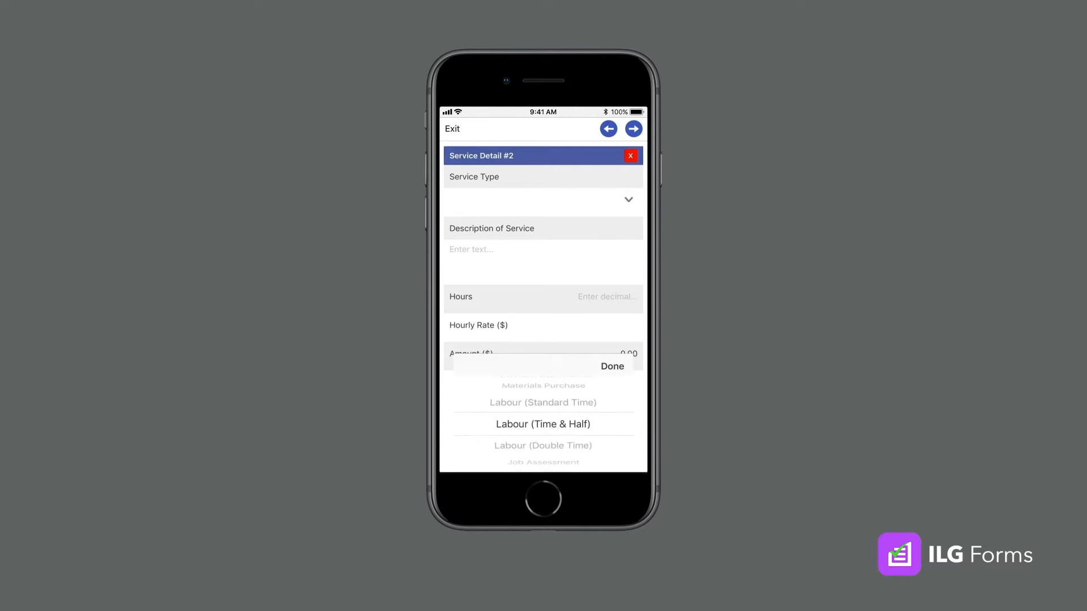
pyautogui.click(612, 366)
# Describe the second service as "Overtime" and set its hours to 2.
pyautogui.click(543, 260)
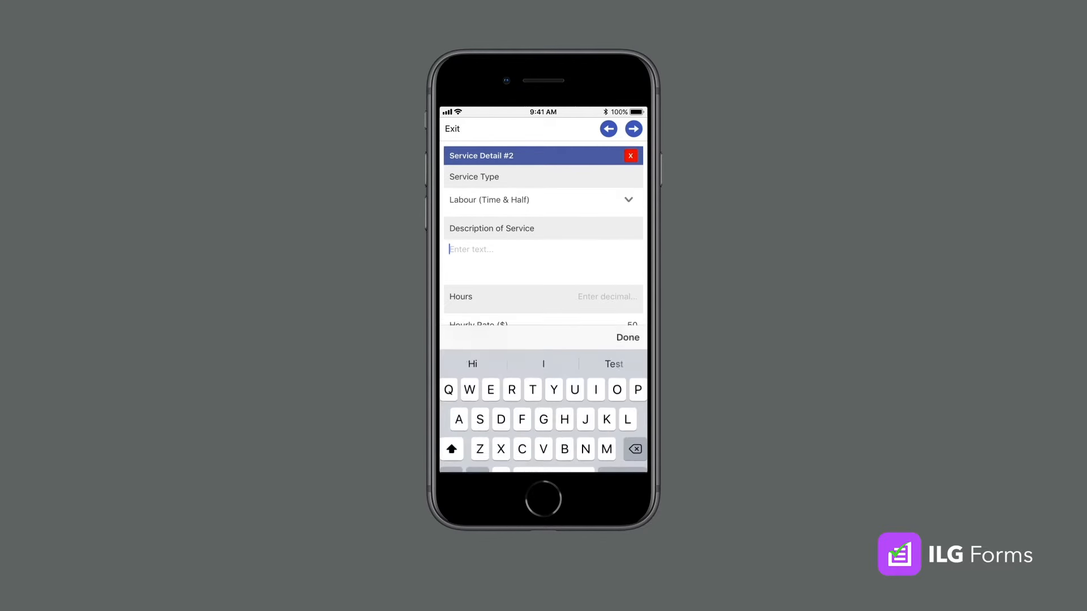
pyautogui.write('Over')
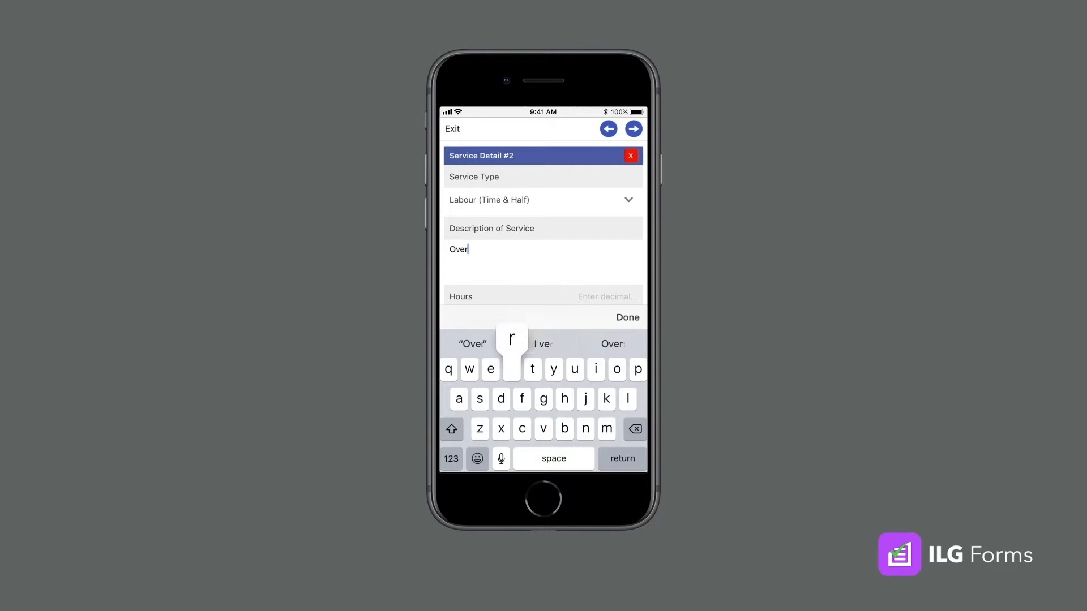
pyautogui.write('time')
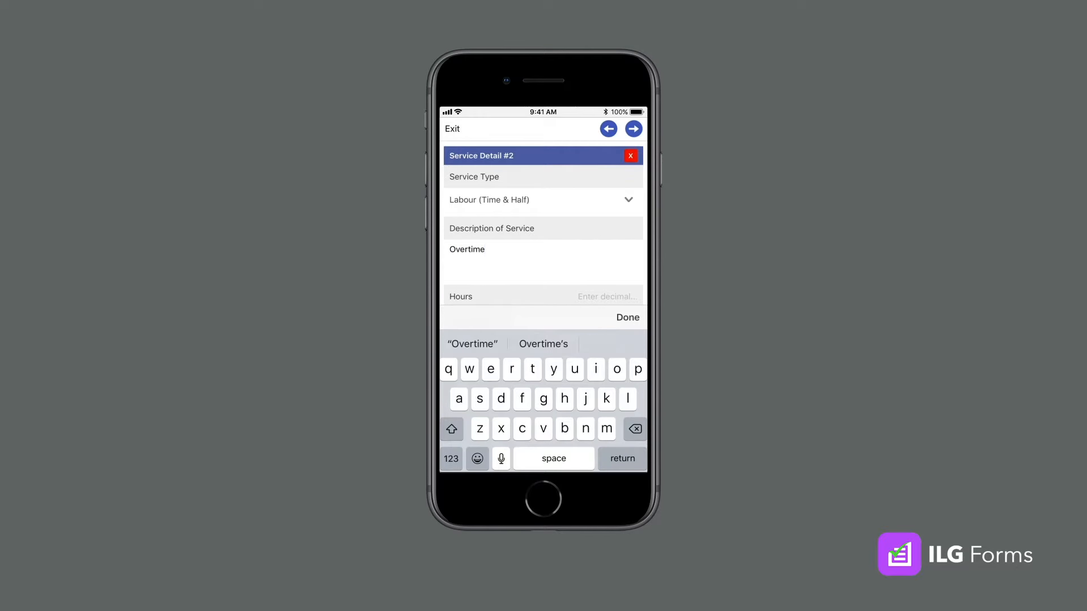
pyautogui.click(606, 296)
pyautogui.write('2')
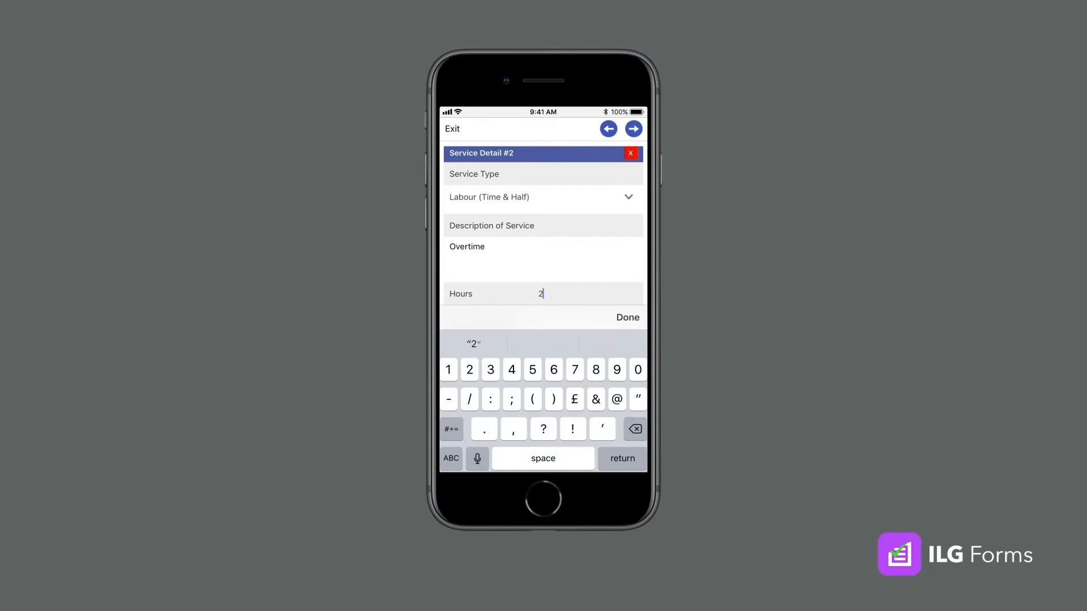
pyautogui.press('Return')
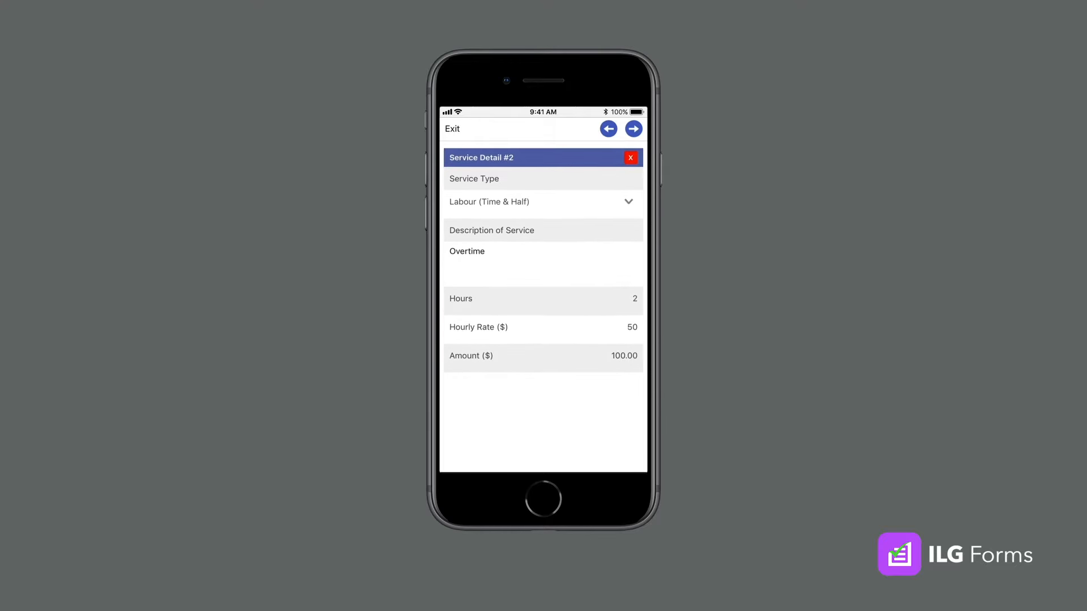
# Change the second service's type to Labour (Double Time) and continue to the Summary page without adding another service detail.
pyautogui.click(543, 201)
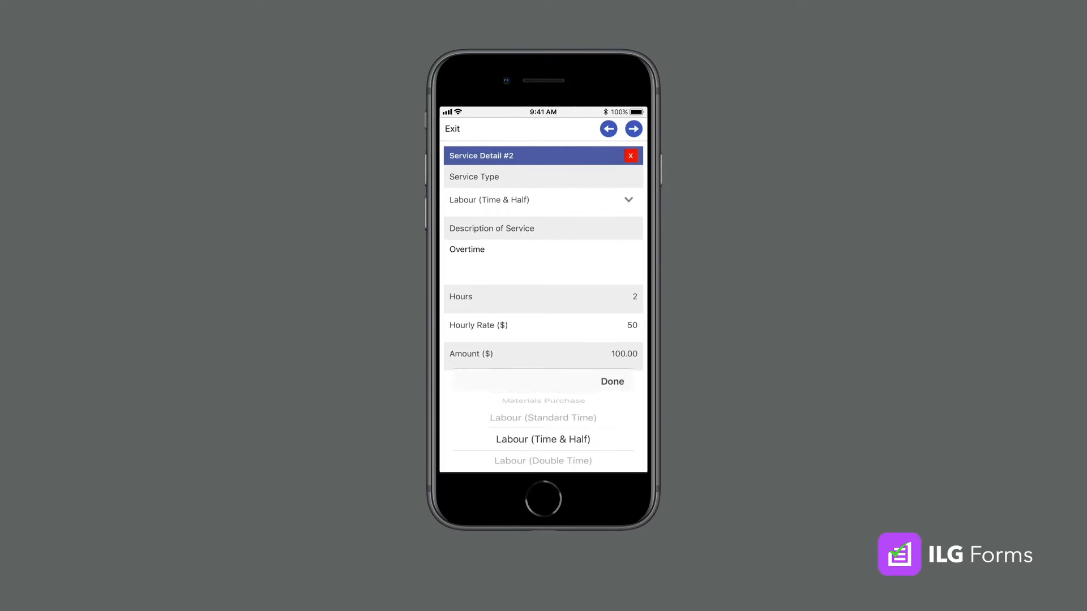
pyautogui.scroll(-1, 543, 423)
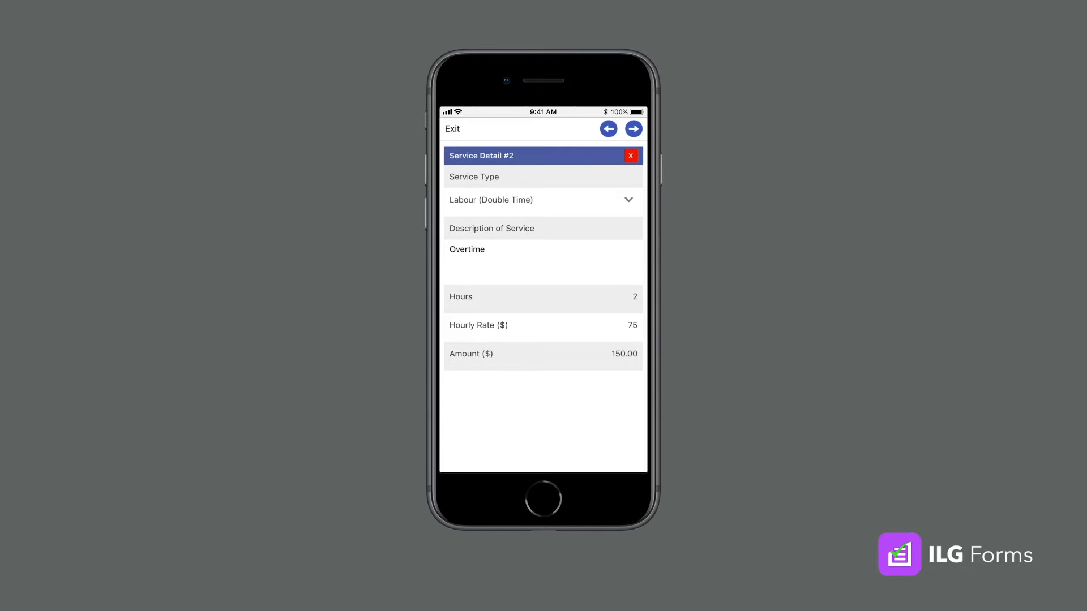
pyautogui.click(633, 129)
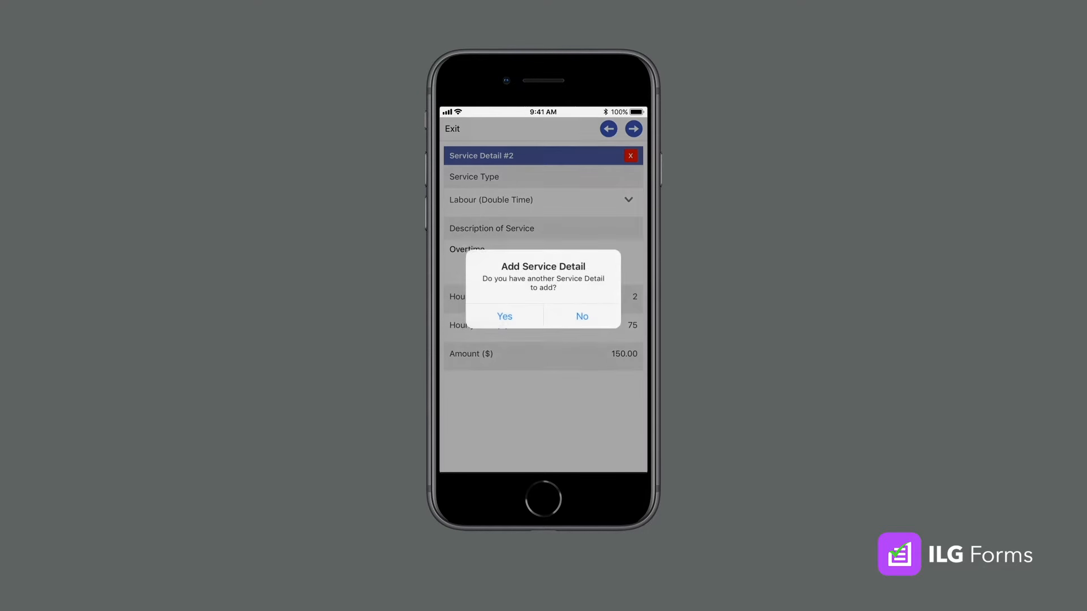
pyautogui.click(581, 315)
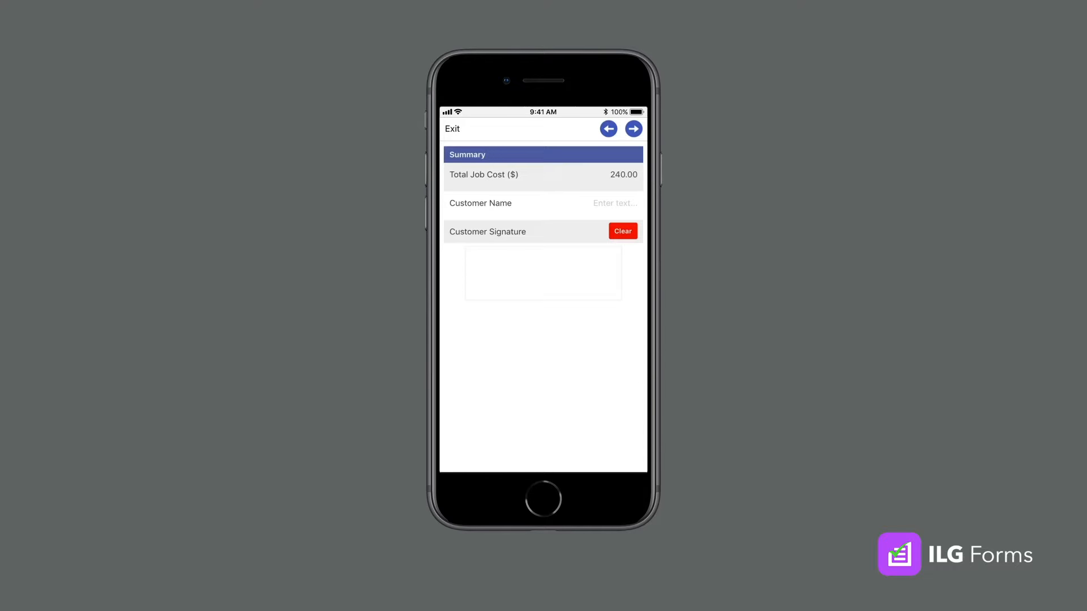
# Sign the Customer Signature field, enter "Test Customer" as the customer name and proceed to the upload page.
pyautogui.moveTo(544, 260)
pyautogui.mouseDown()
pyautogui.moveTo(496, 275)
pyautogui.moveTo(509, 261)
pyautogui.moveTo(528, 272)
pyautogui.moveTo(593, 266)
pyautogui.mouseUp()
pyautogui.click(600, 203)
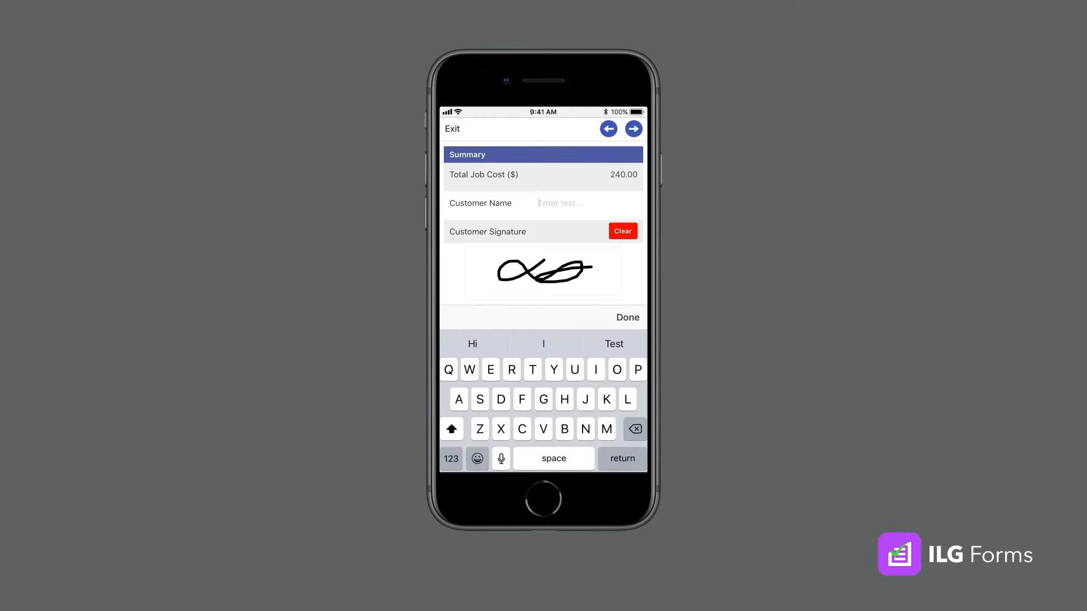
pyautogui.write('Test C')
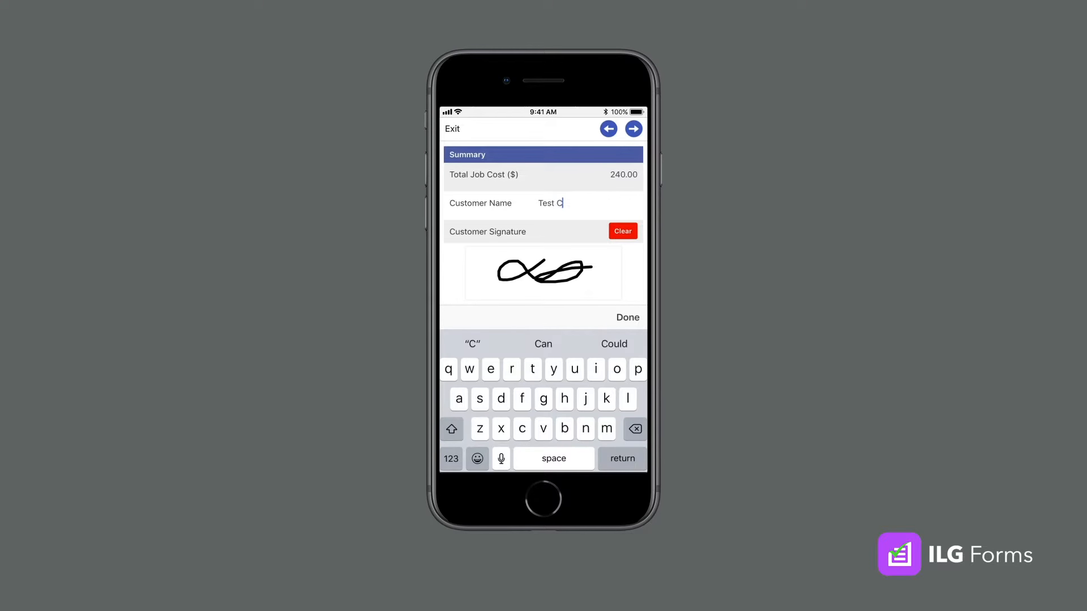
pyautogui.write('ustomer')
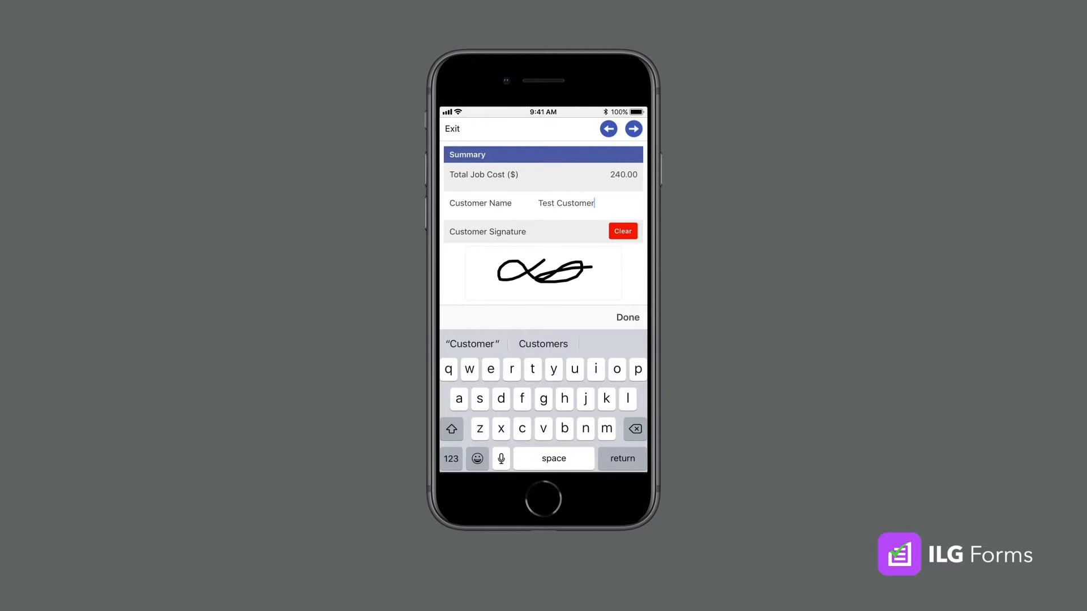
pyautogui.click(633, 130)
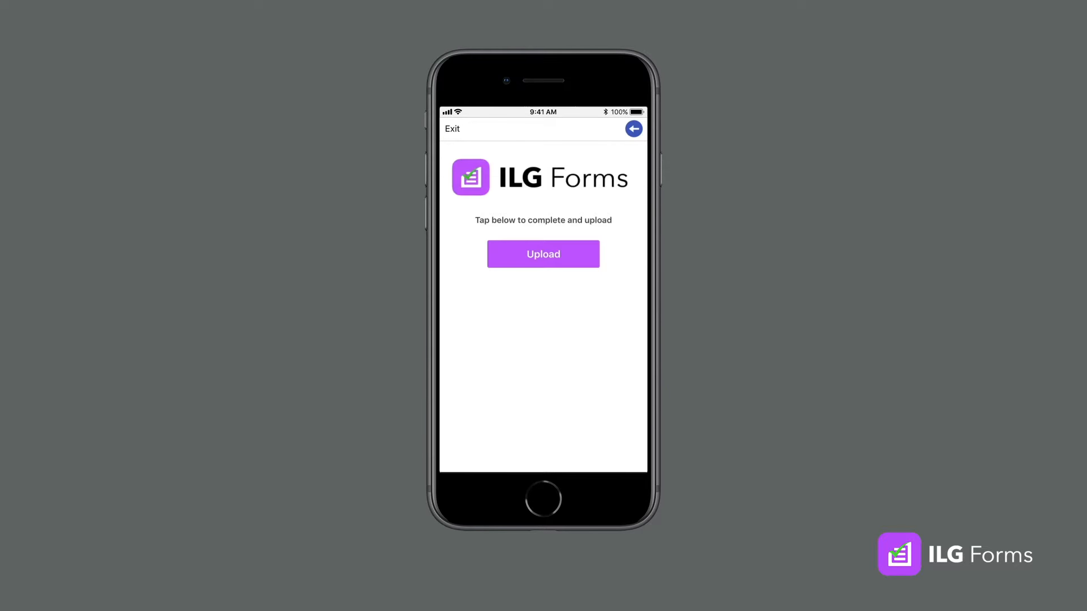
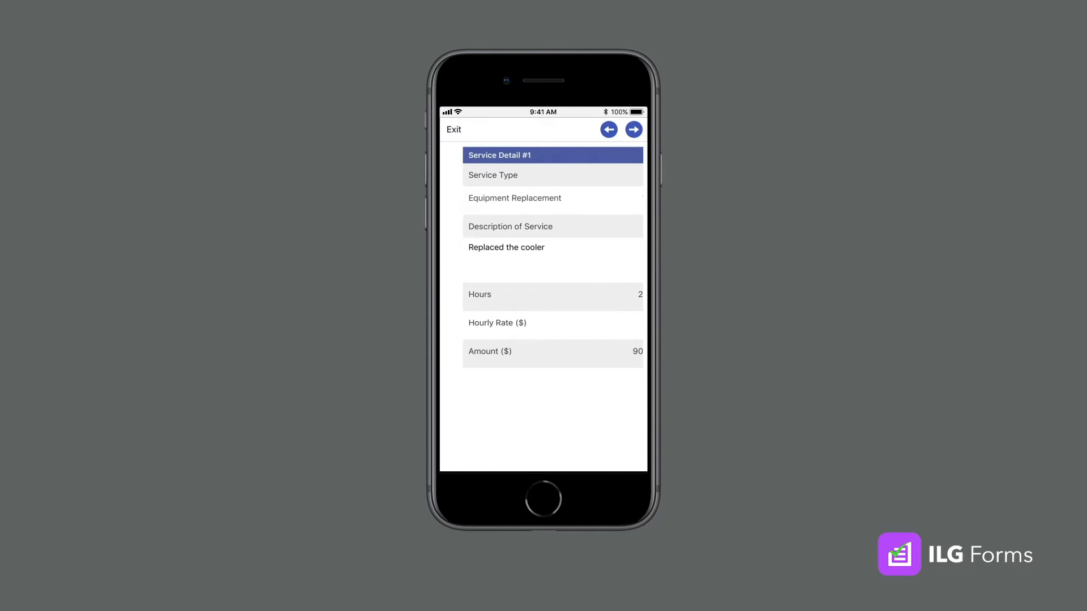
# Review both service details and the Summary page of the completed form, and exit the entry.
pyautogui.click(633, 130)
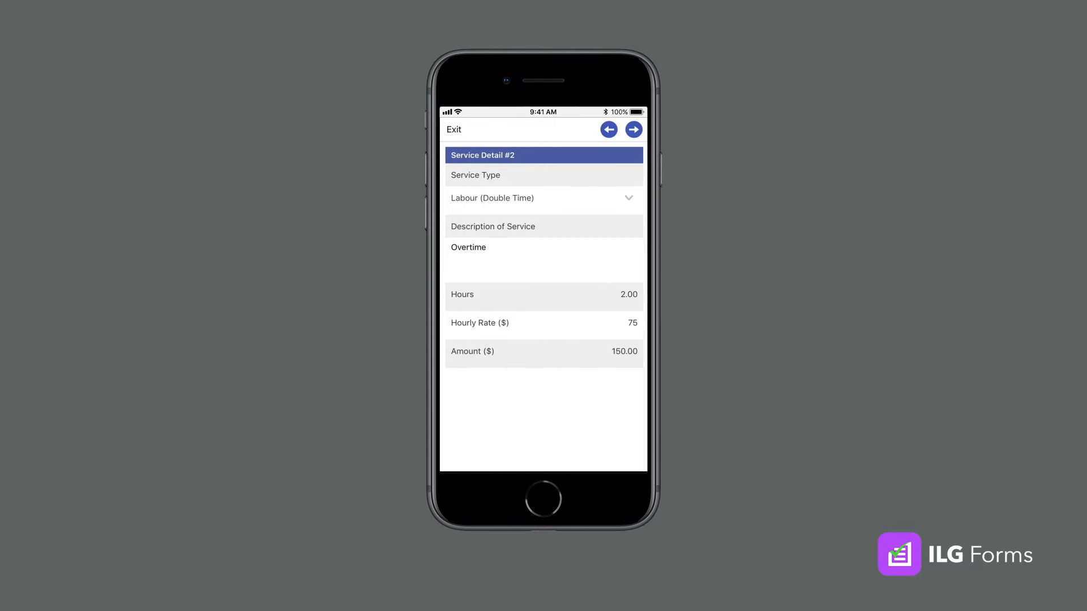
pyautogui.click(634, 130)
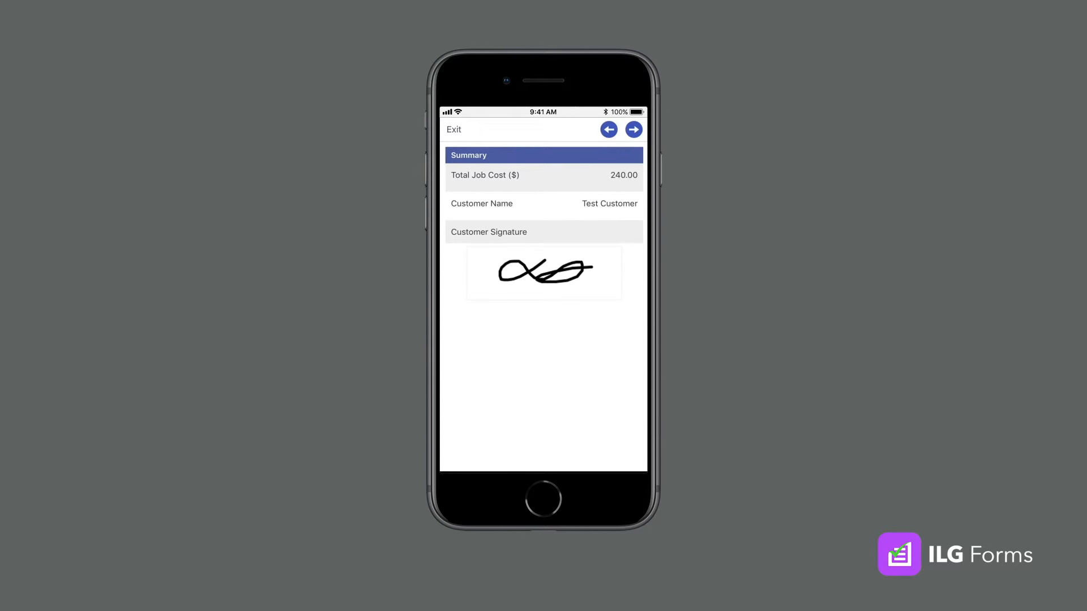
pyautogui.click(454, 129)
pyautogui.click(454, 129)
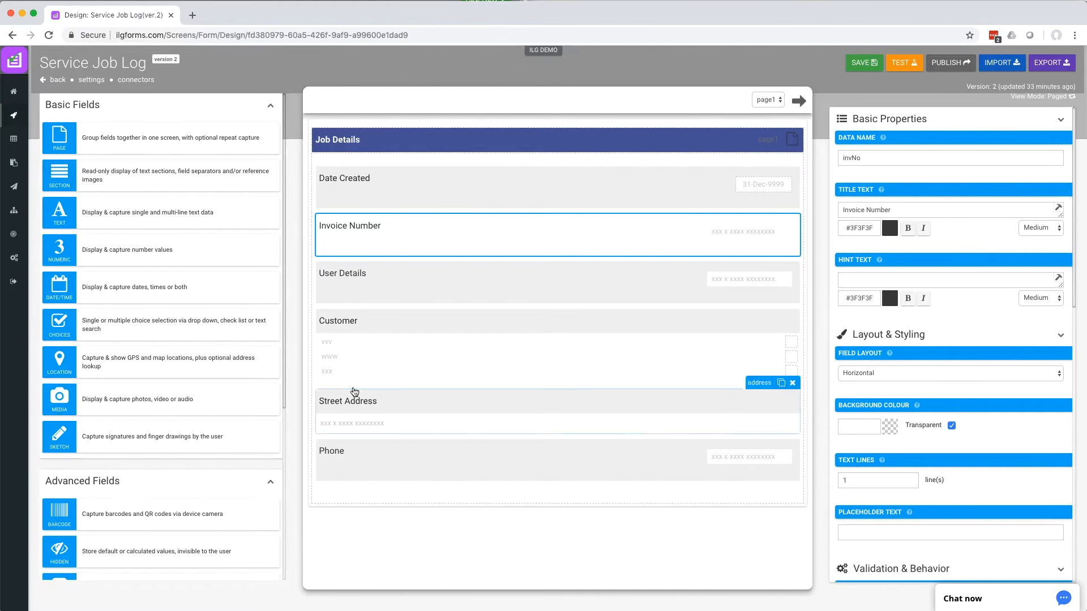
# In the ILG Forms web portal, open the data entries in Table View for the Service Job Log form and examine the uploaded entry's columns.
pyautogui.moveTo(12, 185)
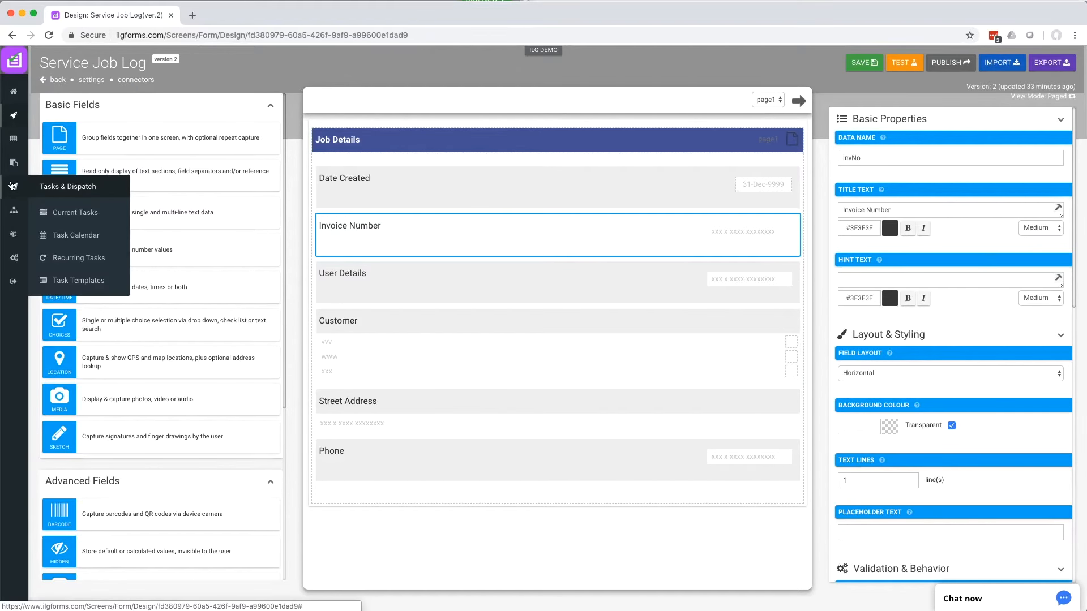
pyautogui.moveTo(14, 163)
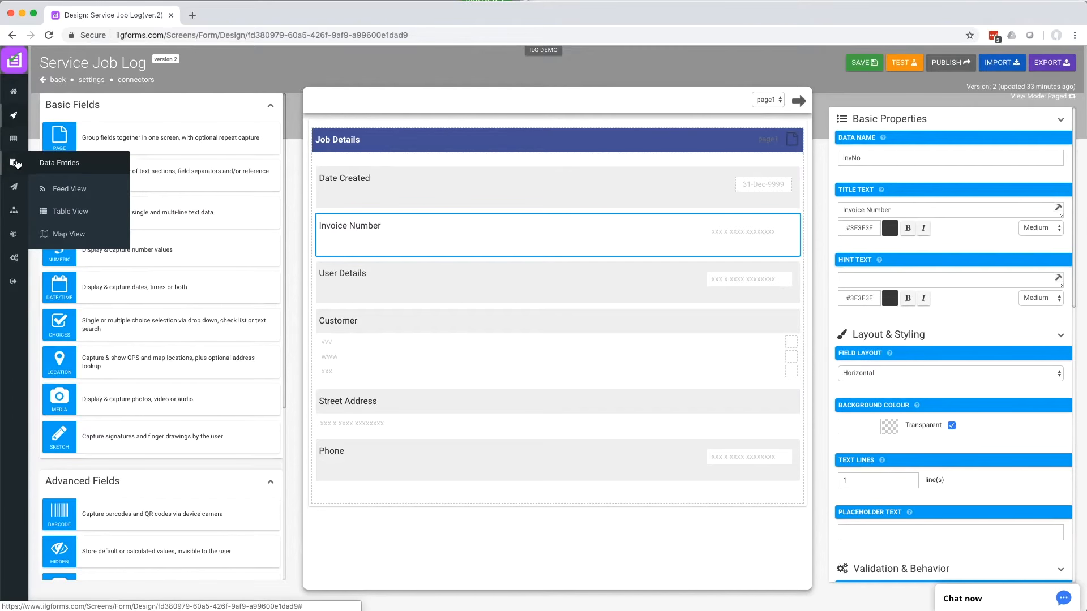
pyautogui.click(79, 215)
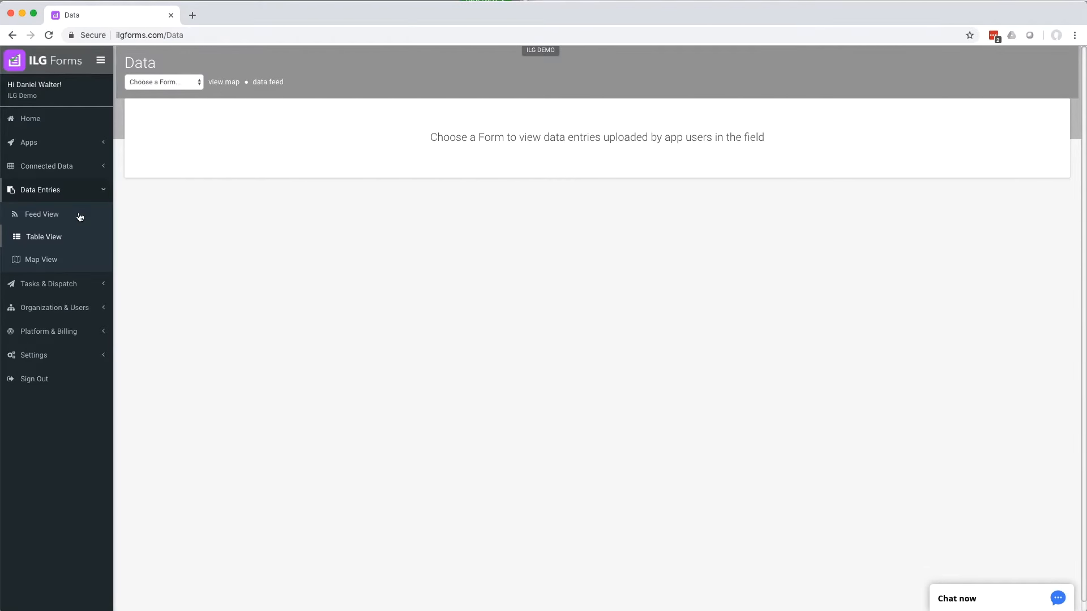
pyautogui.click(180, 80)
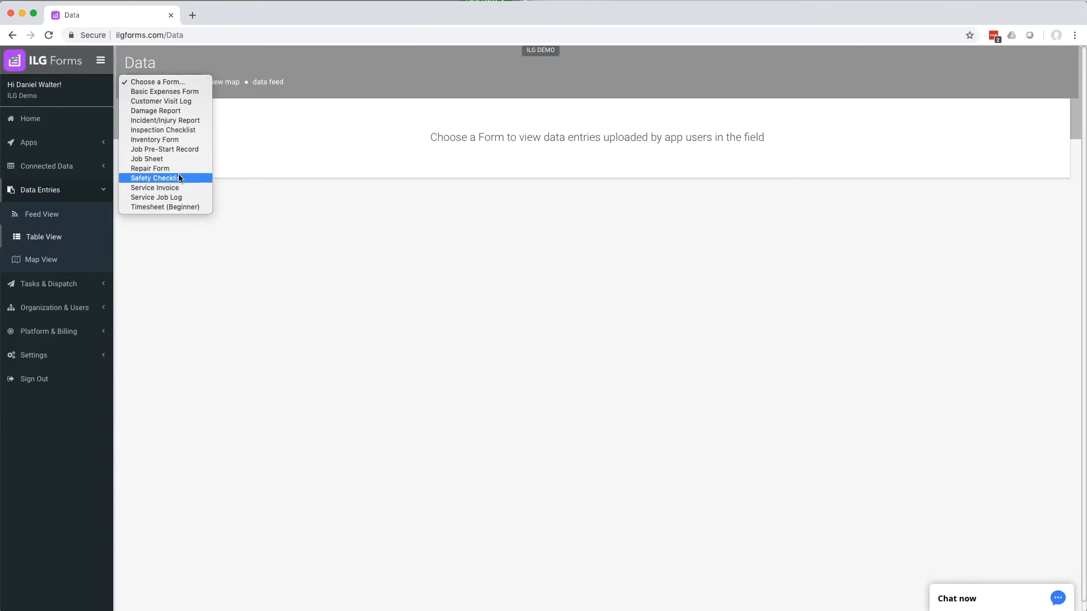
pyautogui.click(176, 198)
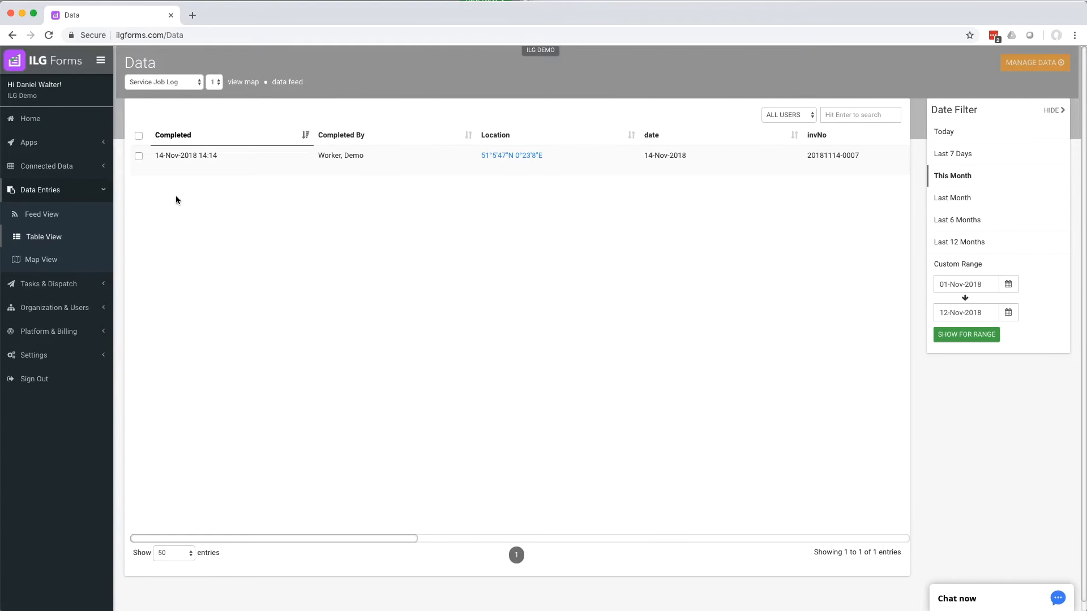
pyautogui.moveTo(195, 163)
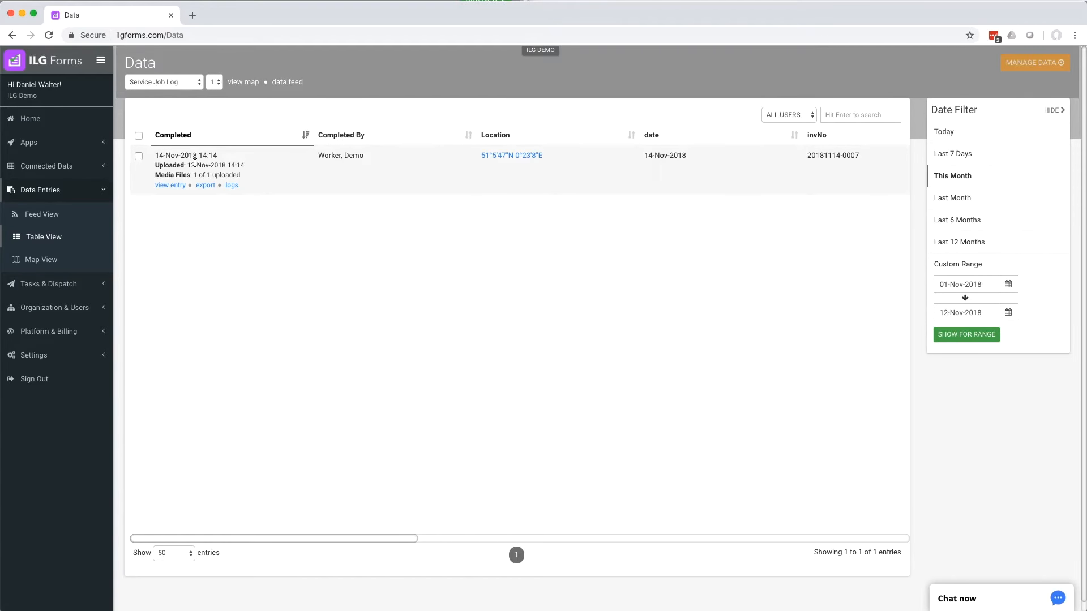
pyautogui.hscroll(15, 265, 191)
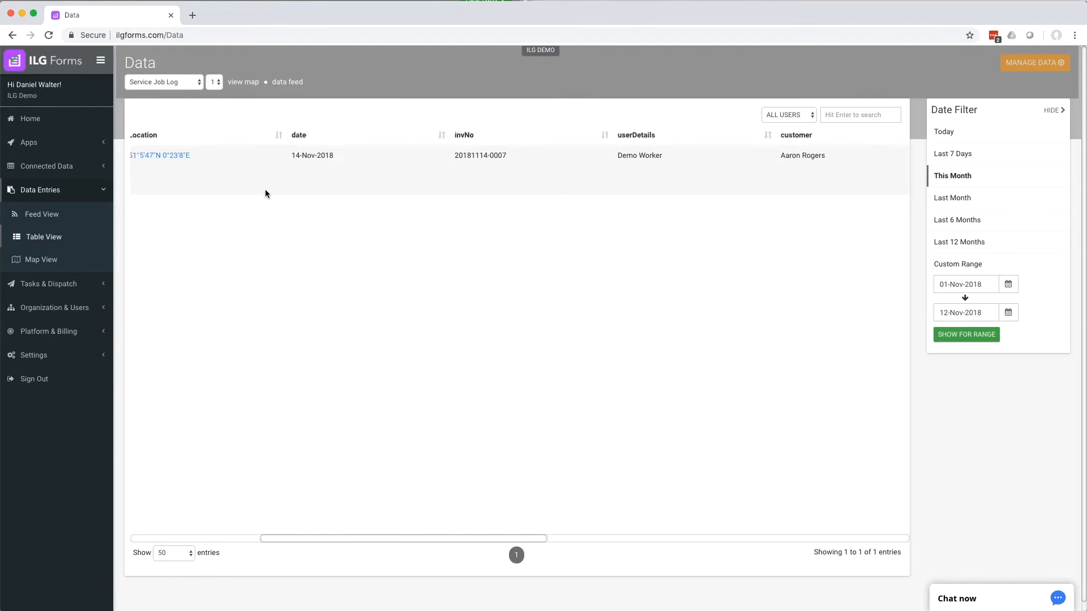
# Look across the entry's data from completion details through jobTotal, customerName and customerSign, and return to the first columns.
pyautogui.hscroll(-15, 266, 194)
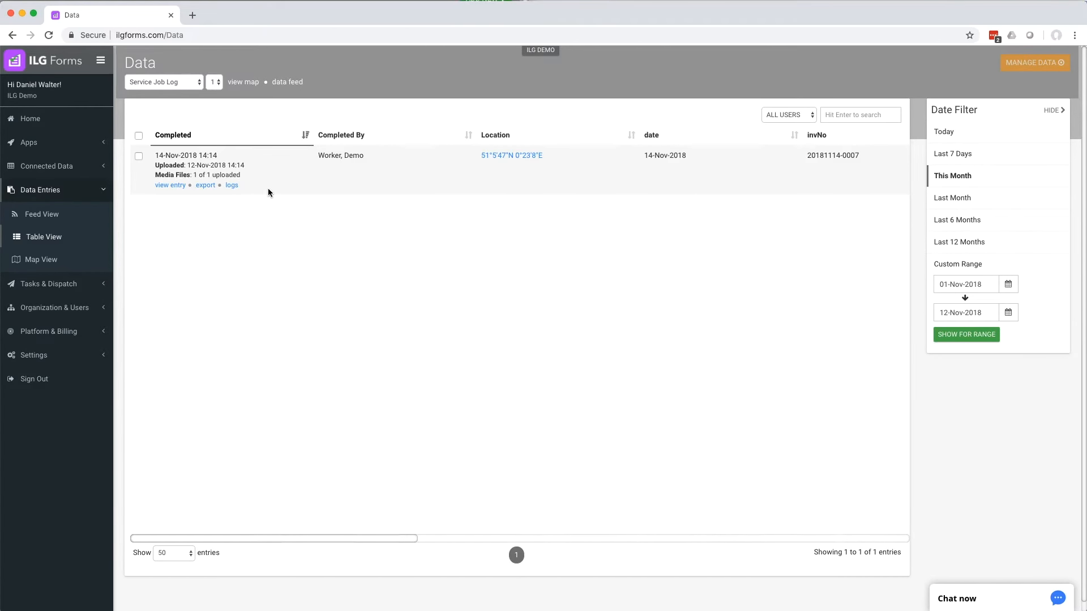
pyautogui.hscroll(6, 665, 161)
pyautogui.hscroll(6, 665, 159)
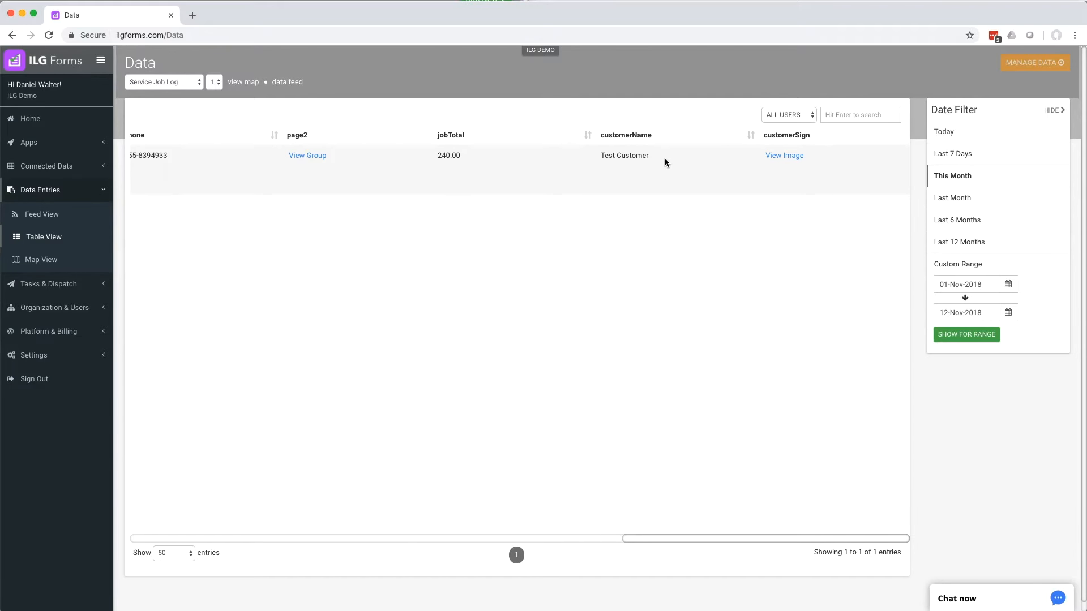
pyautogui.scroll(-1, 664, 158)
pyautogui.hscroll(-12, 664, 158)
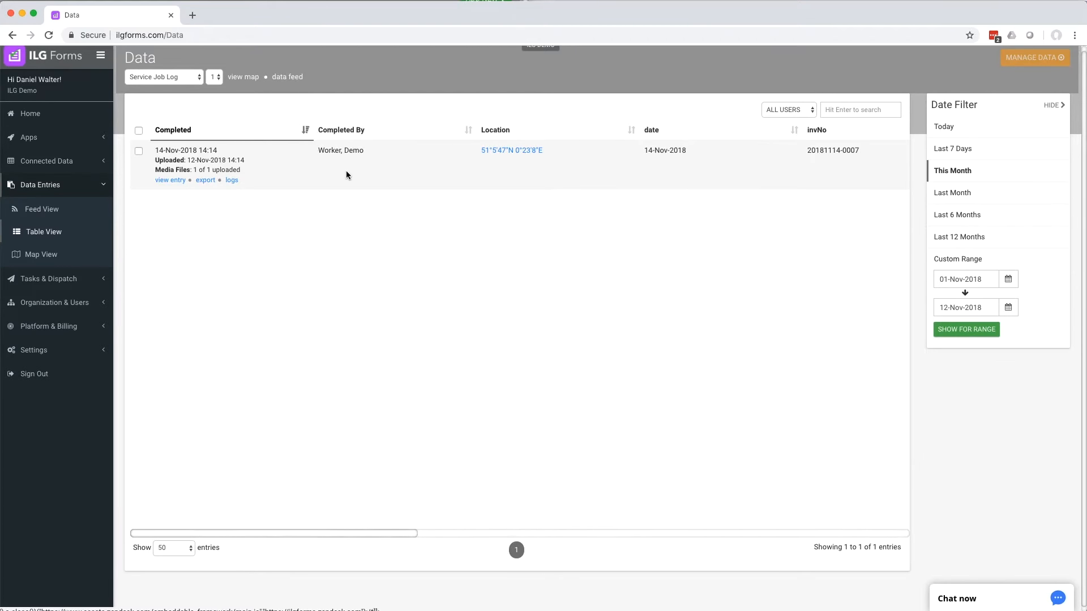
# Export the uploaded entry as a PDF using Service Job Log Template.xlsx, and download and open the exported file.
pyautogui.click(205, 181)
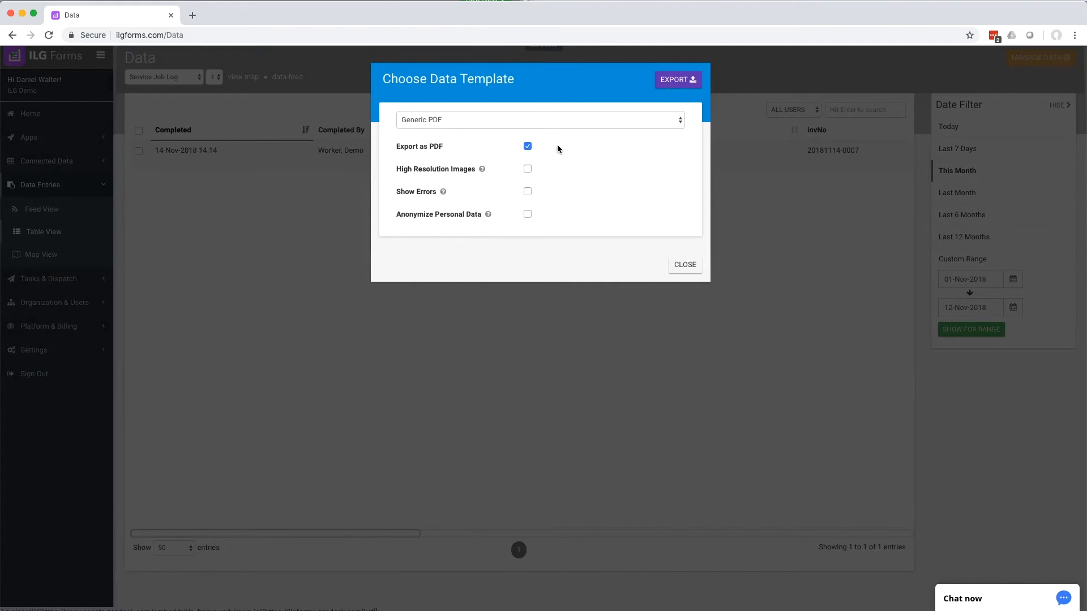
pyautogui.click(578, 121)
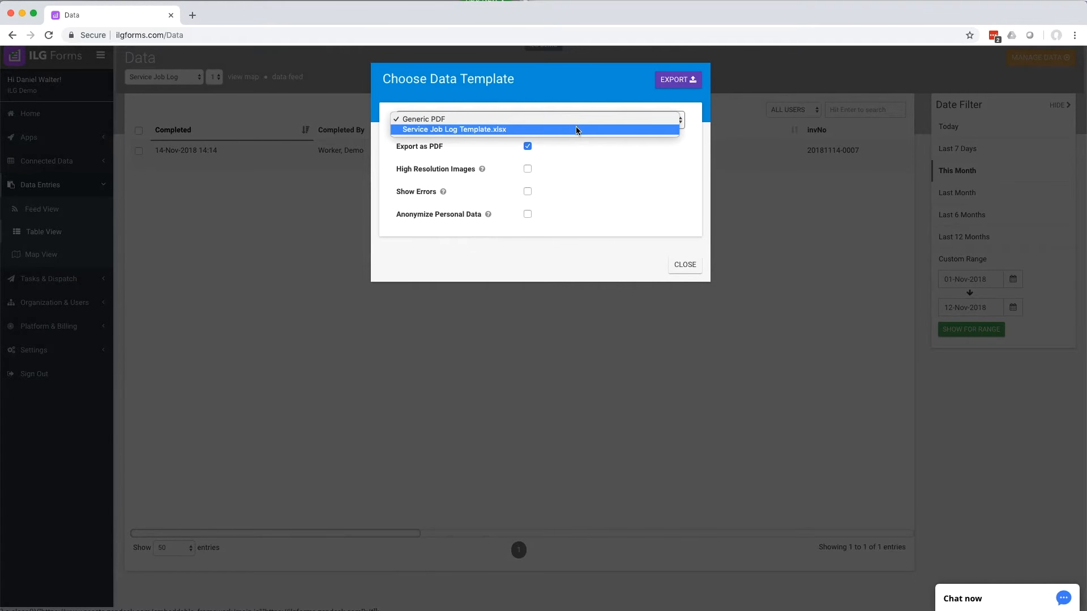
pyautogui.click(577, 131)
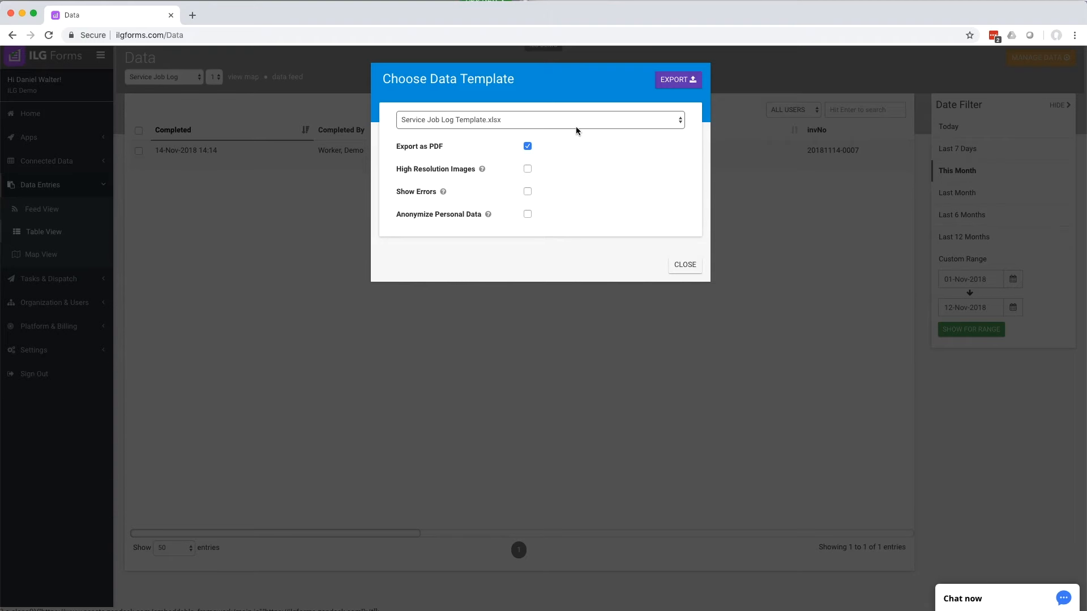
pyautogui.click(674, 80)
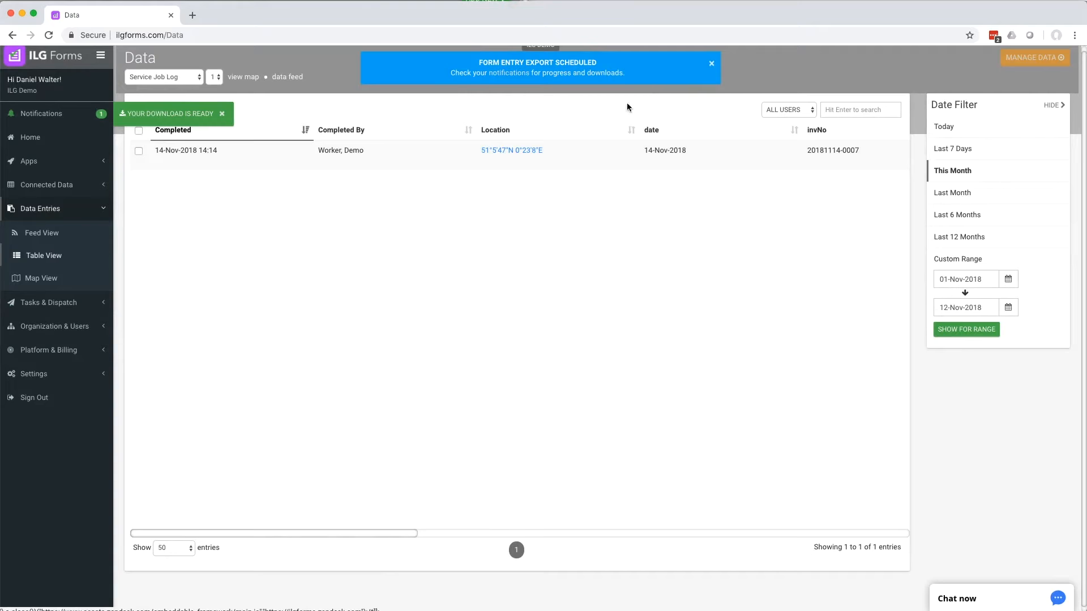
pyautogui.click(191, 117)
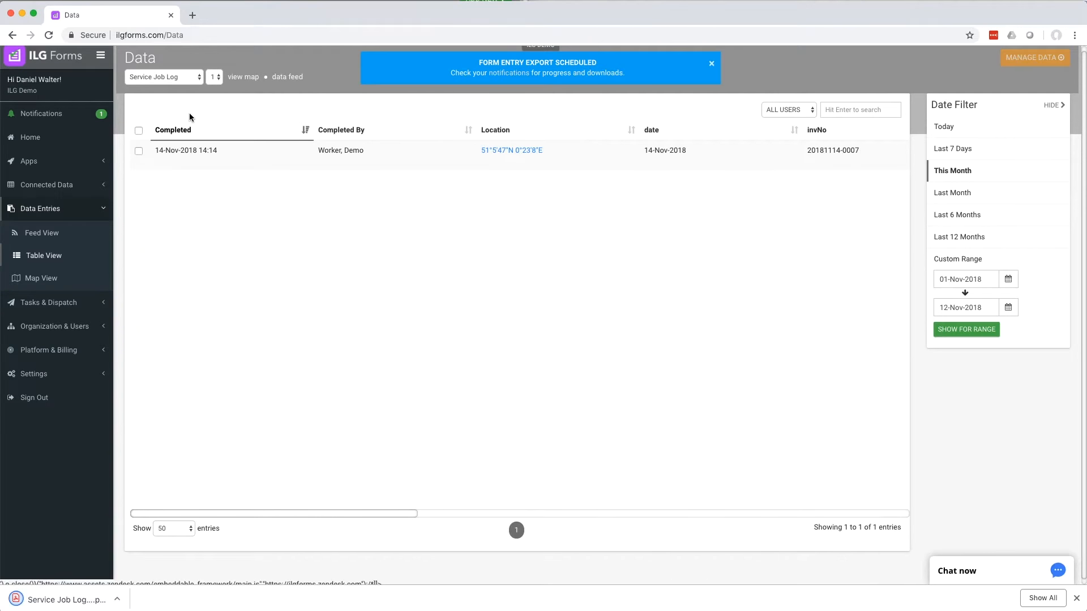
pyautogui.click(62, 599)
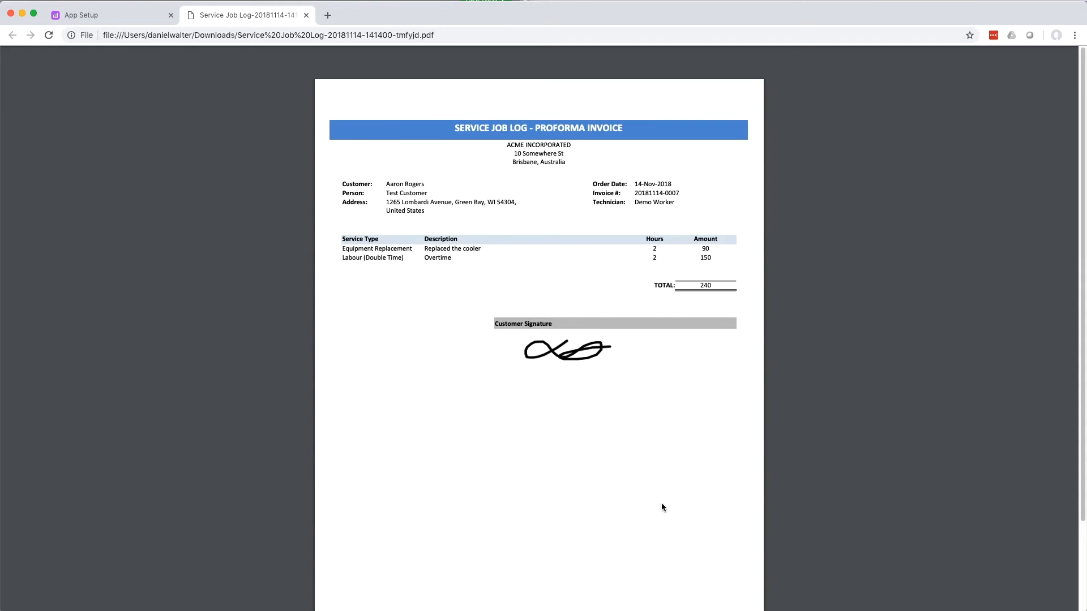
# Switch to the Service Job Log Template in Excel and examine its customer, customerName, customerSign and service row placeholders.
pyautogui.press('super+Tab')
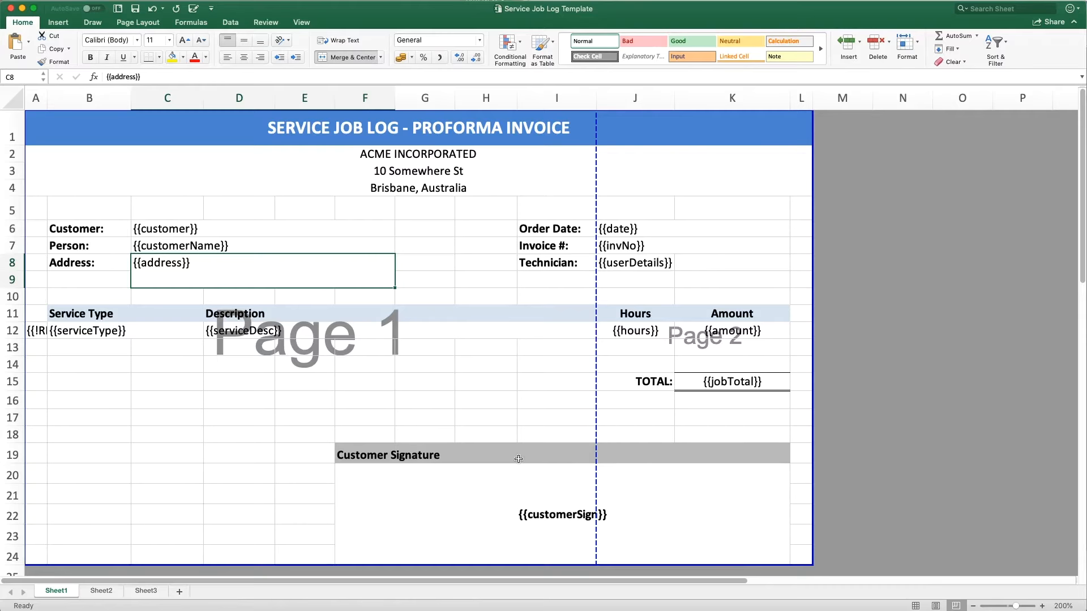
pyautogui.click(182, 228)
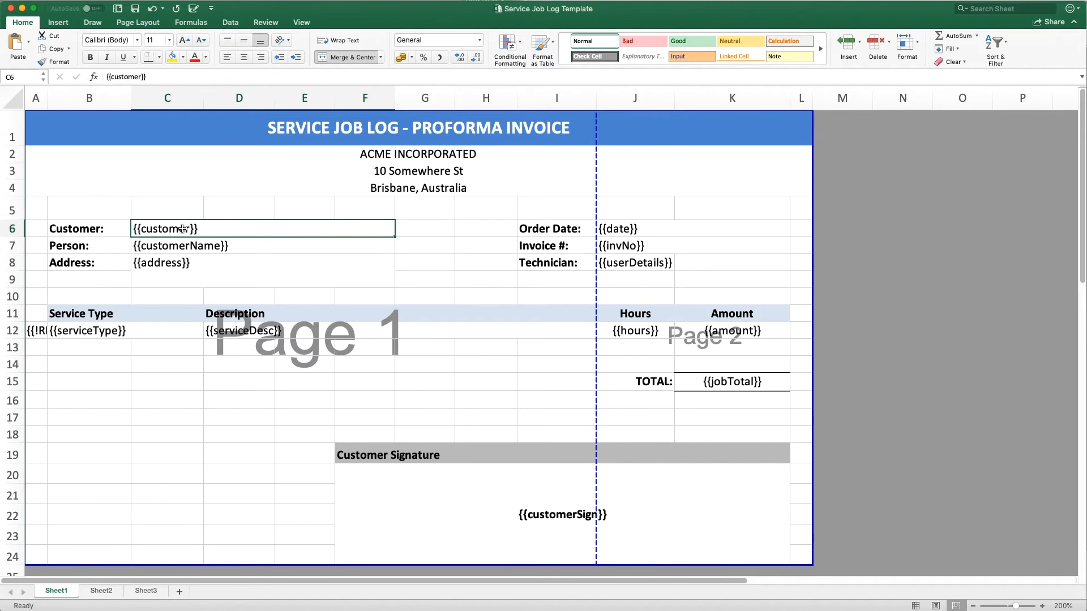
pyautogui.click(186, 244)
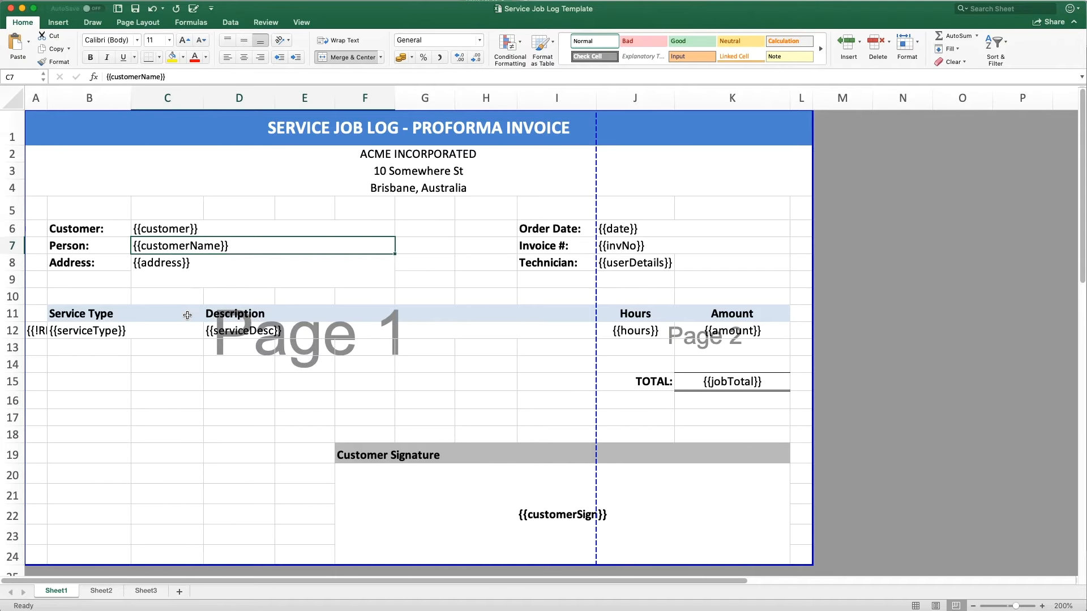
pyautogui.click(498, 527)
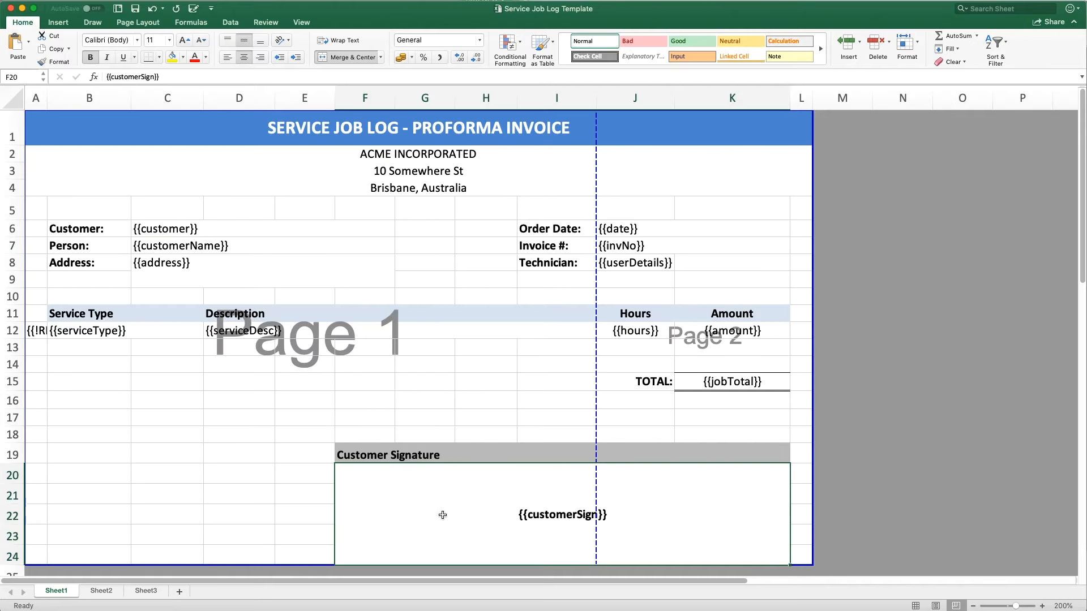
pyautogui.click(42, 331)
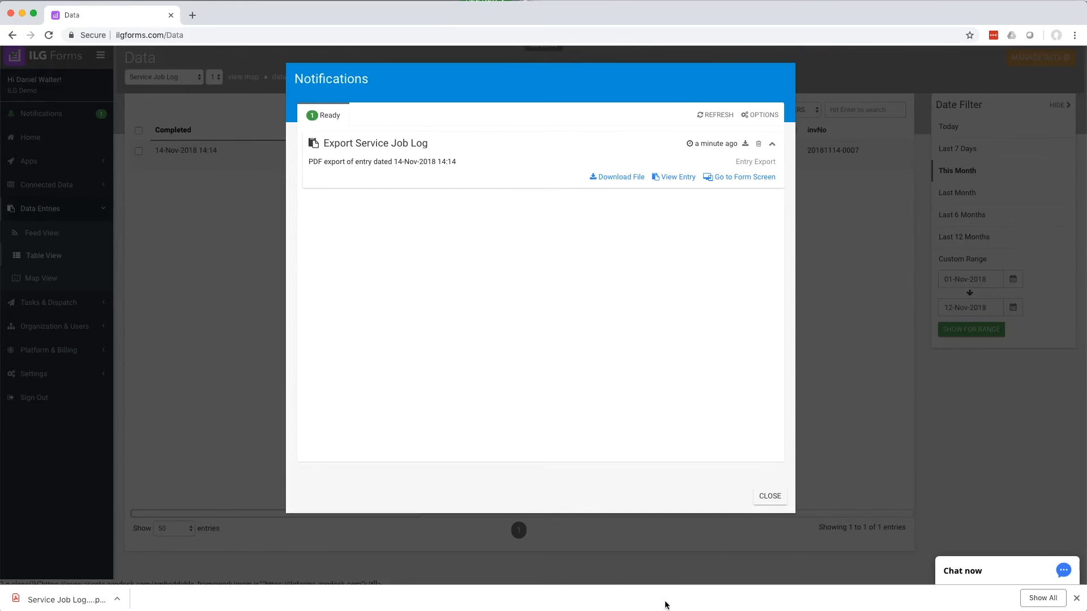
# Back in the ILG Forms portal, open the Service Job Log form's connectors and review the available connector types without adding one.
pyautogui.click(769, 498)
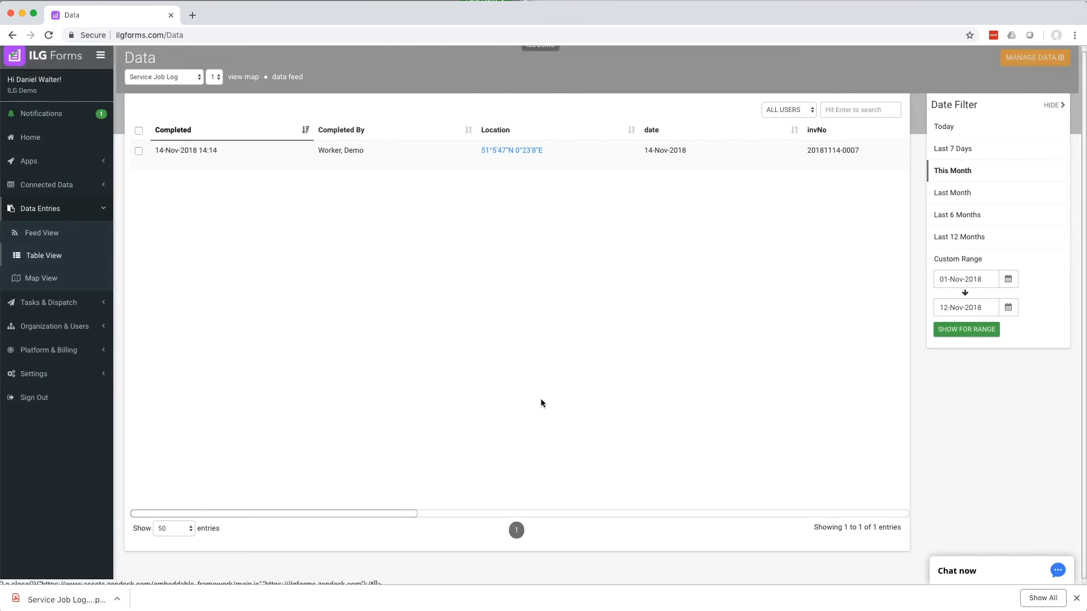
pyautogui.click(76, 189)
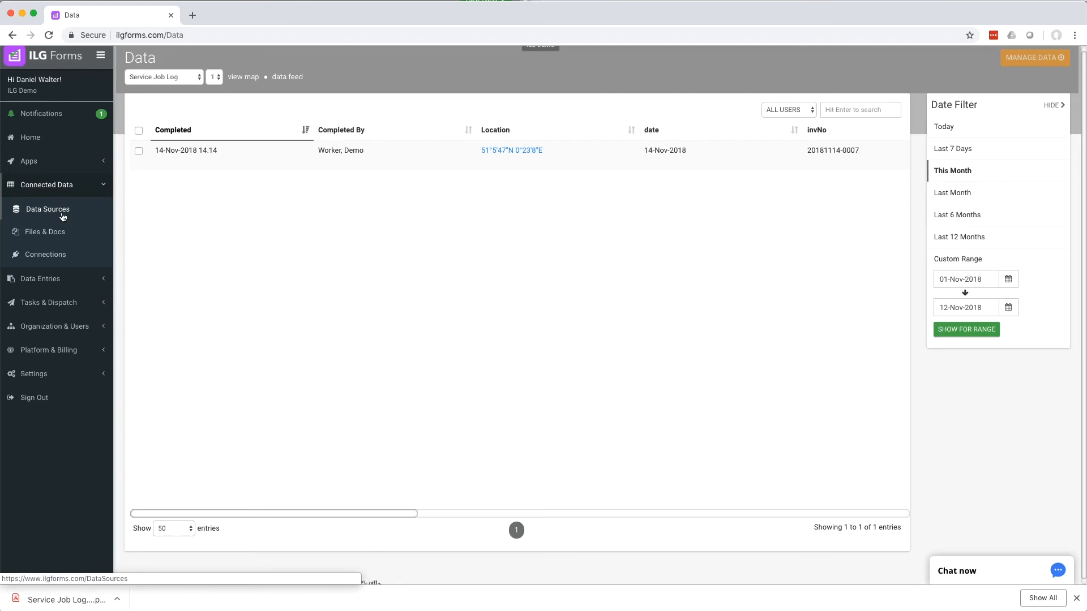
pyautogui.click(52, 163)
pyautogui.click(50, 181)
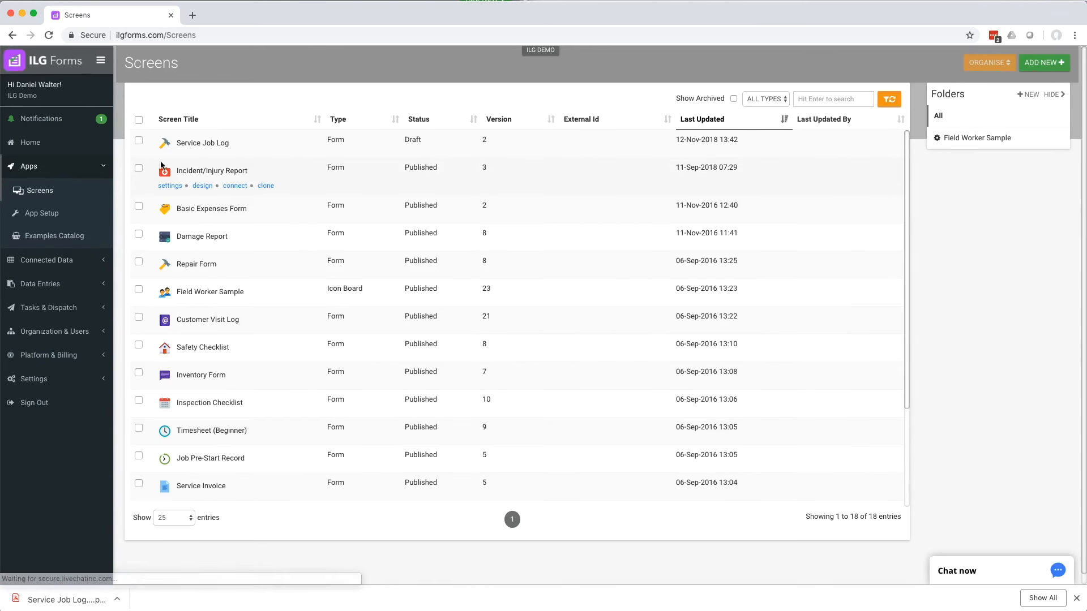
pyautogui.click(231, 158)
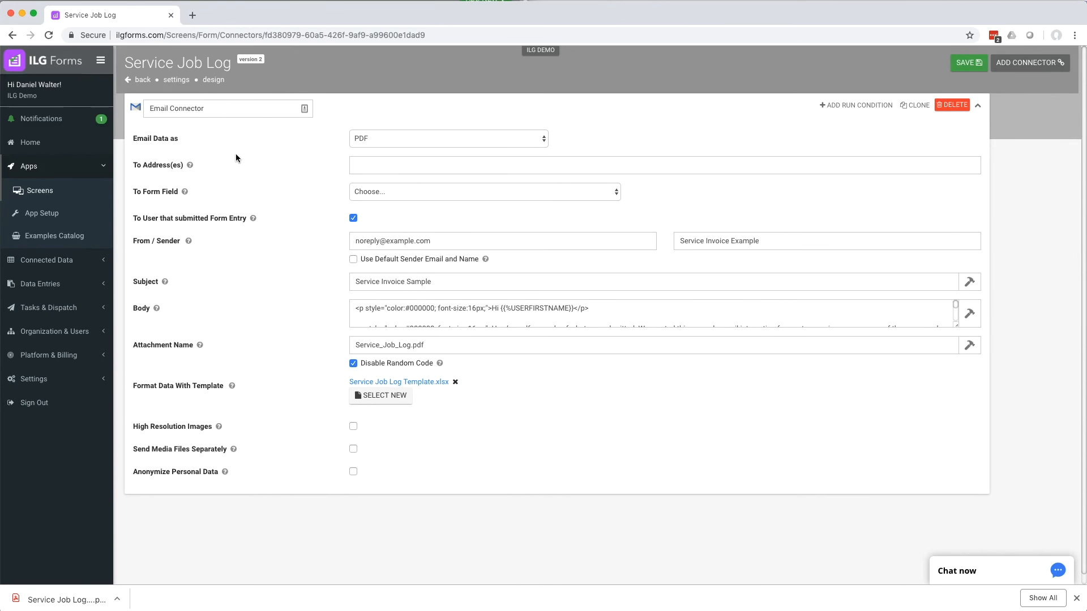
pyautogui.click(1026, 64)
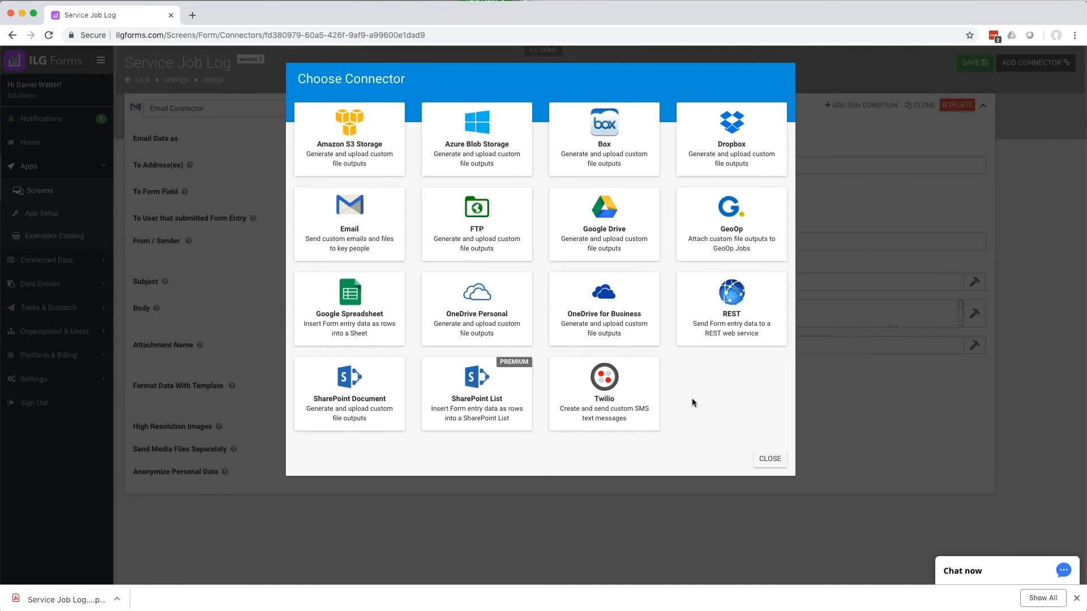
pyautogui.click(764, 459)
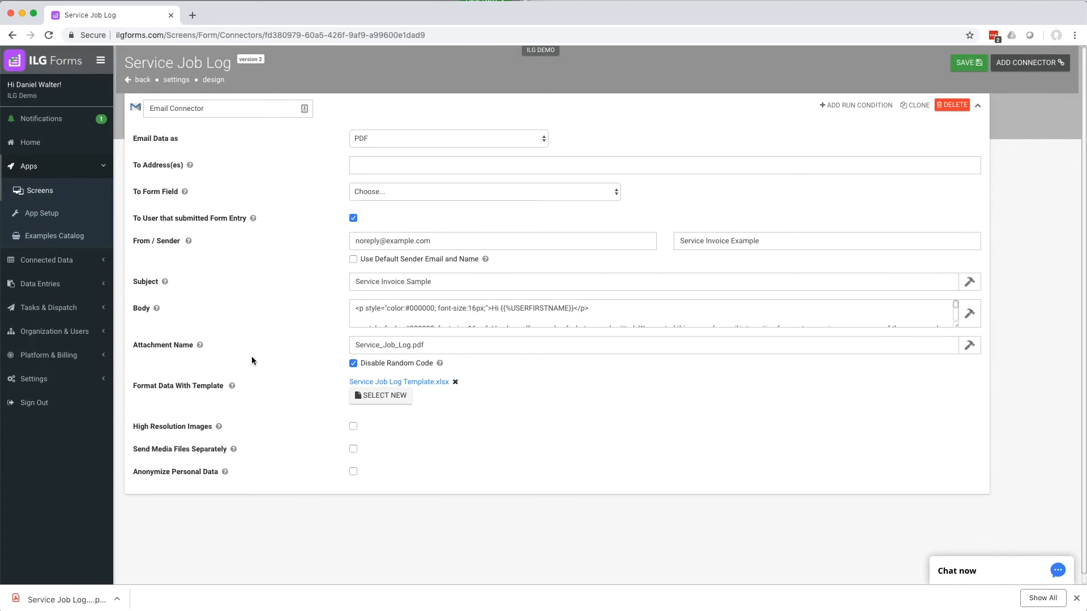
# Look at the Tasks & Dispatch and Organization & Users options, and open the App Setup page.
pyautogui.click(54, 306)
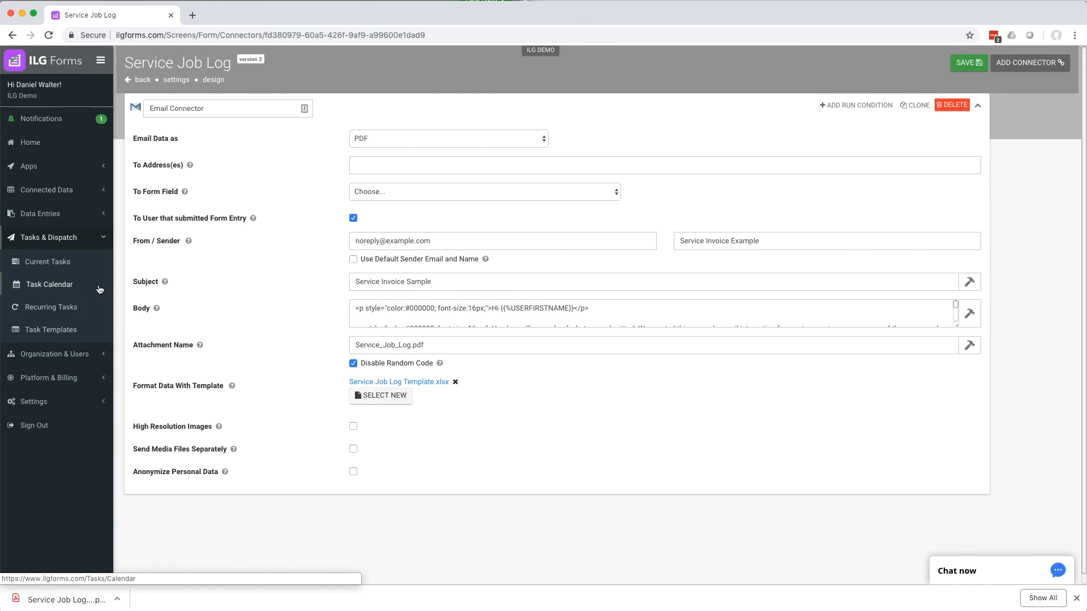
pyautogui.click(76, 353)
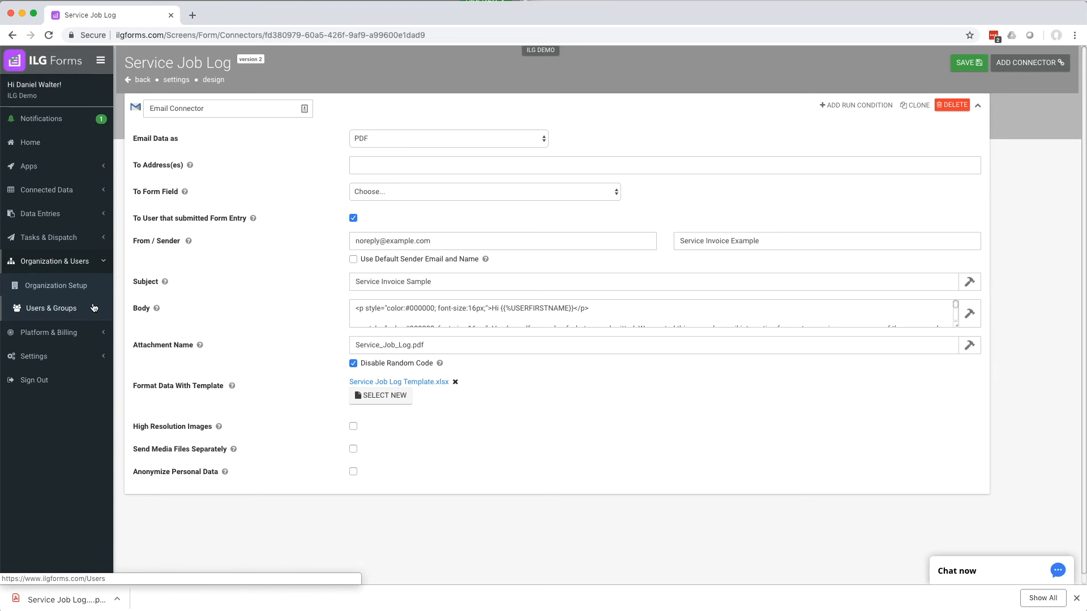
pyautogui.click(62, 166)
pyautogui.click(51, 213)
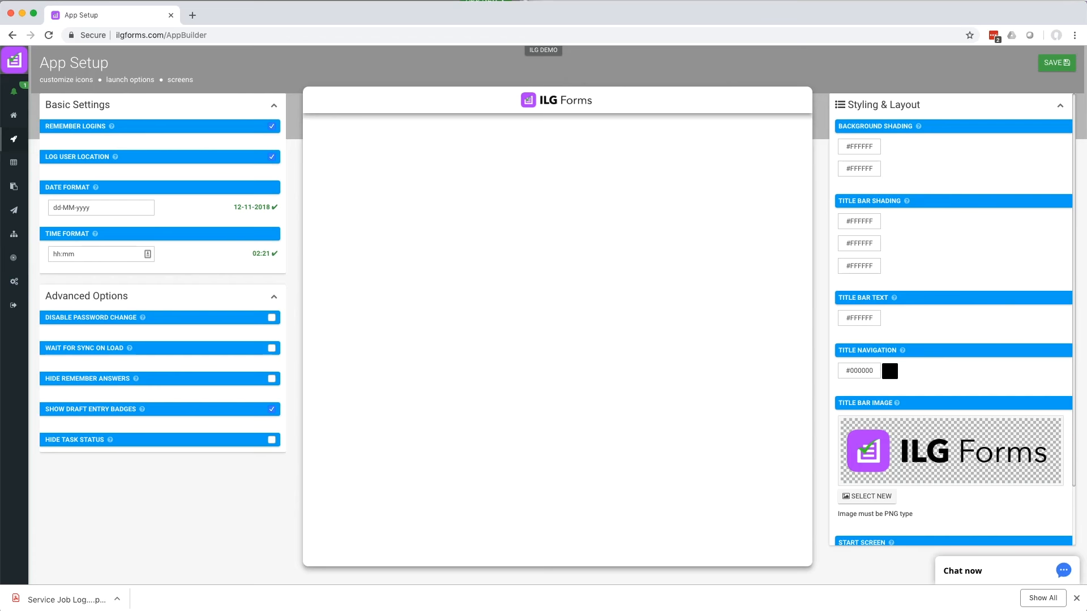
# Open the live chat support form and view the help notes for Date Format, Time Format and Disable Password Change.
pyautogui.click(1030, 569)
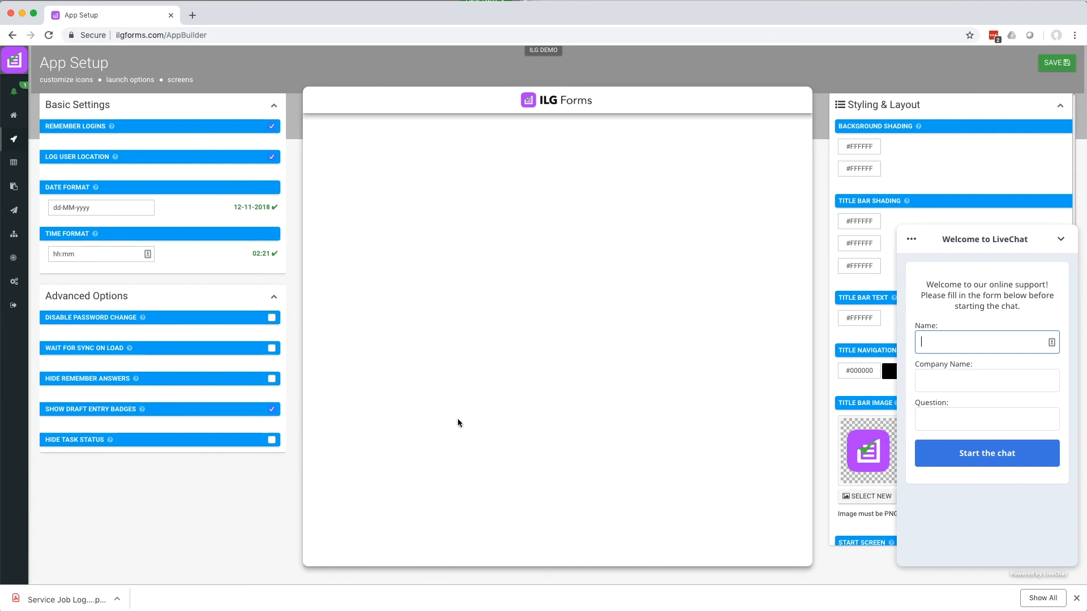
pyautogui.click(95, 187)
pyautogui.click(95, 234)
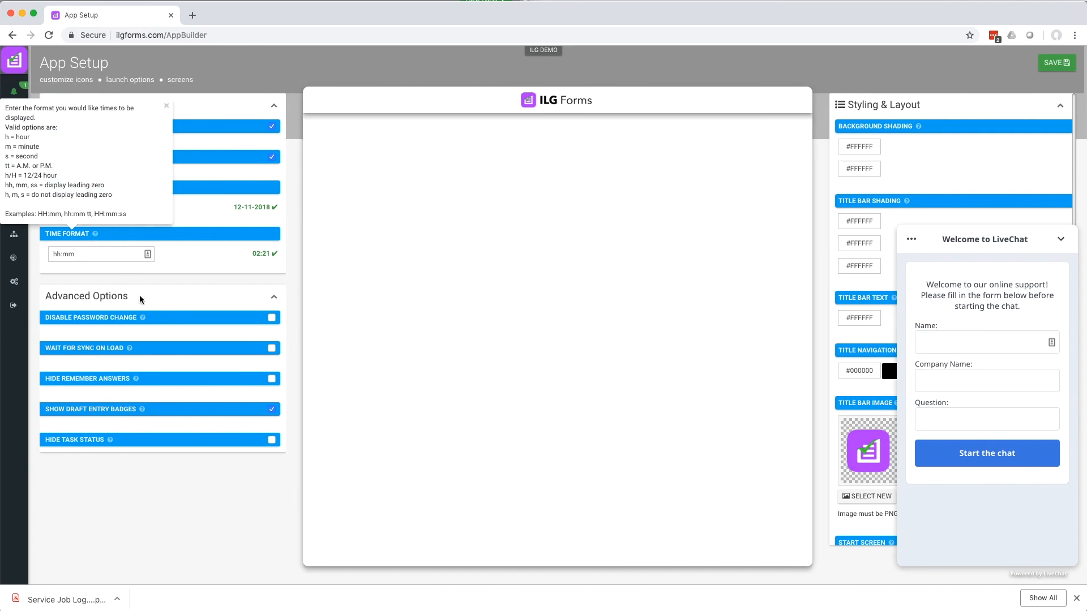
pyautogui.click(143, 318)
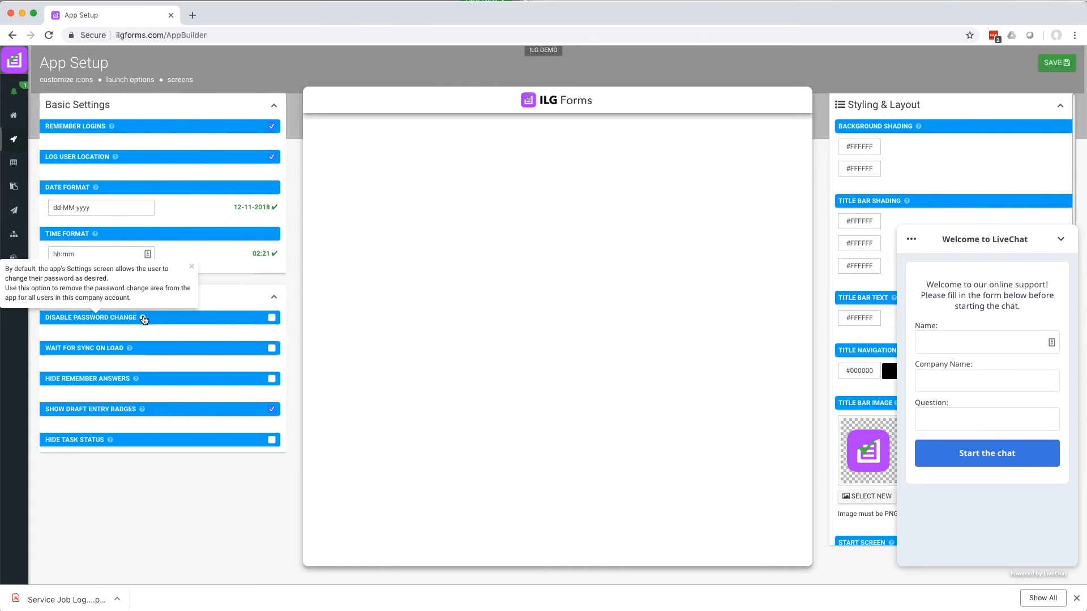